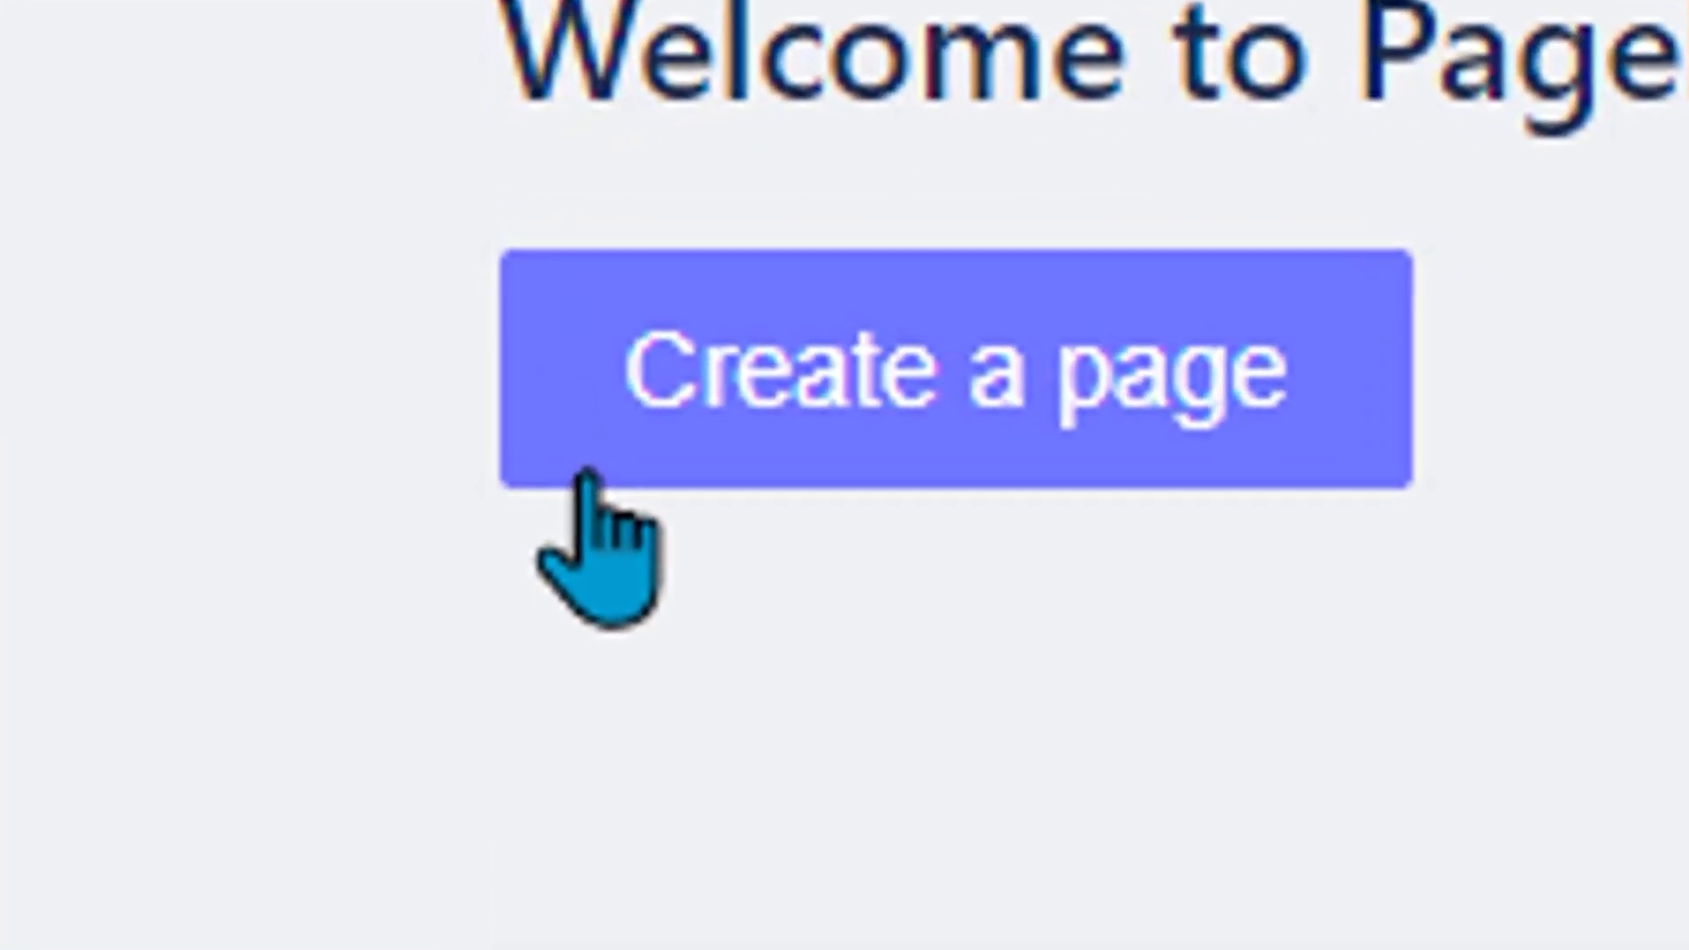
- Create a new page titled Home and set its page type to Home Pages
click(509, 210)
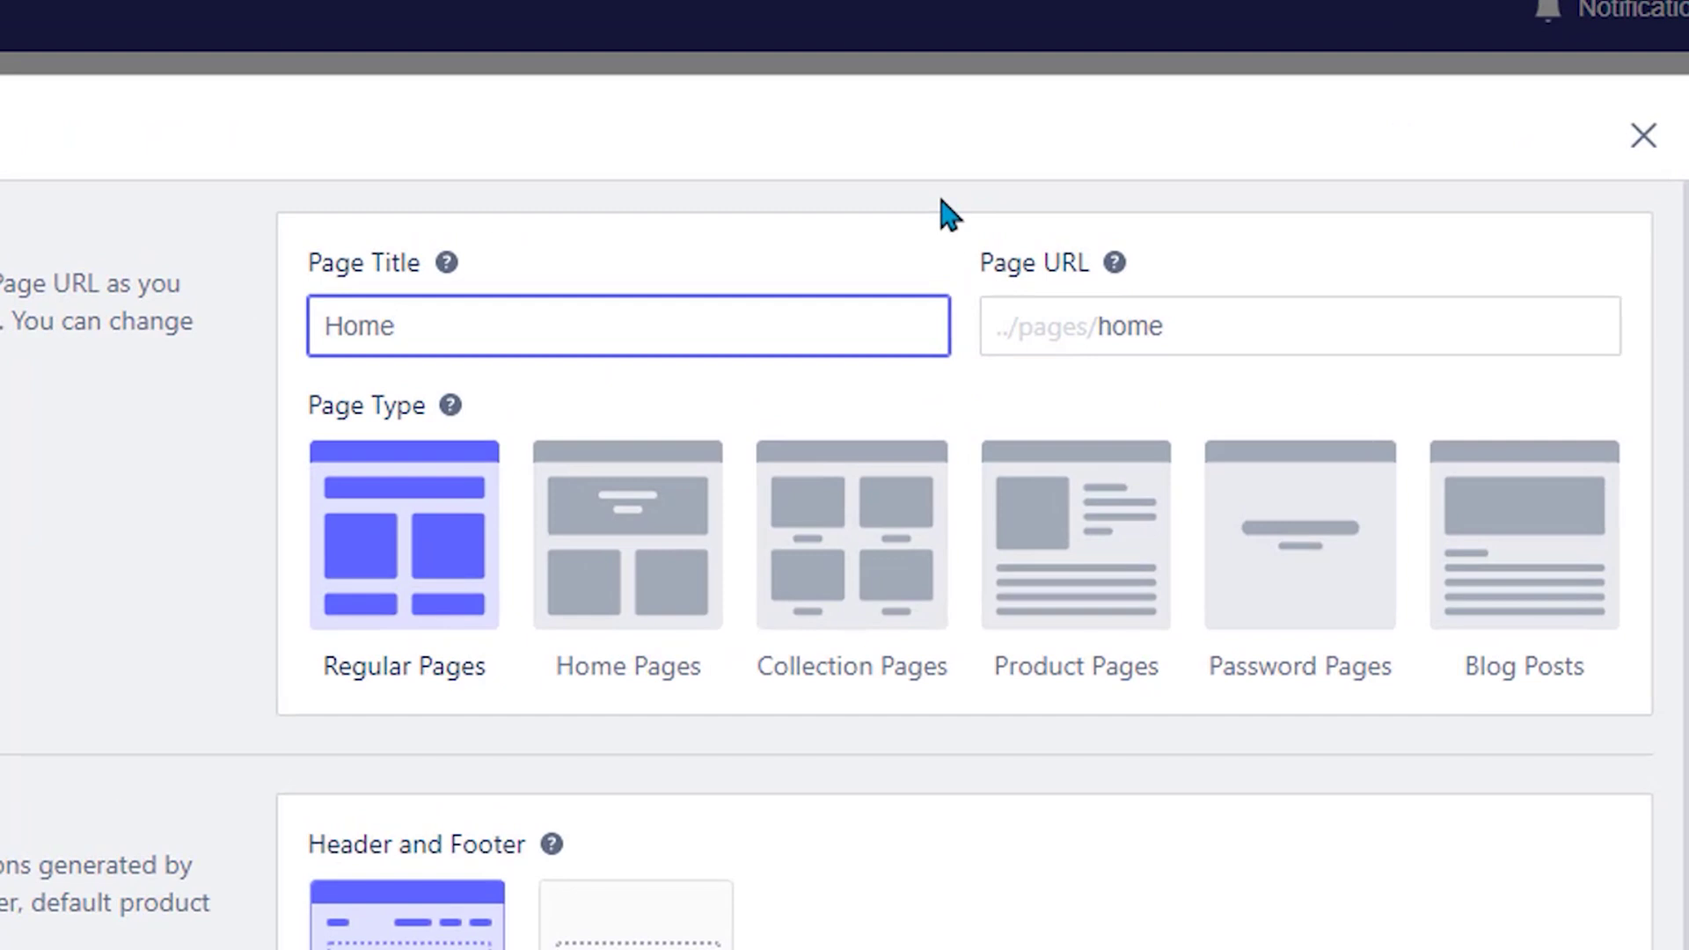
click(668, 536)
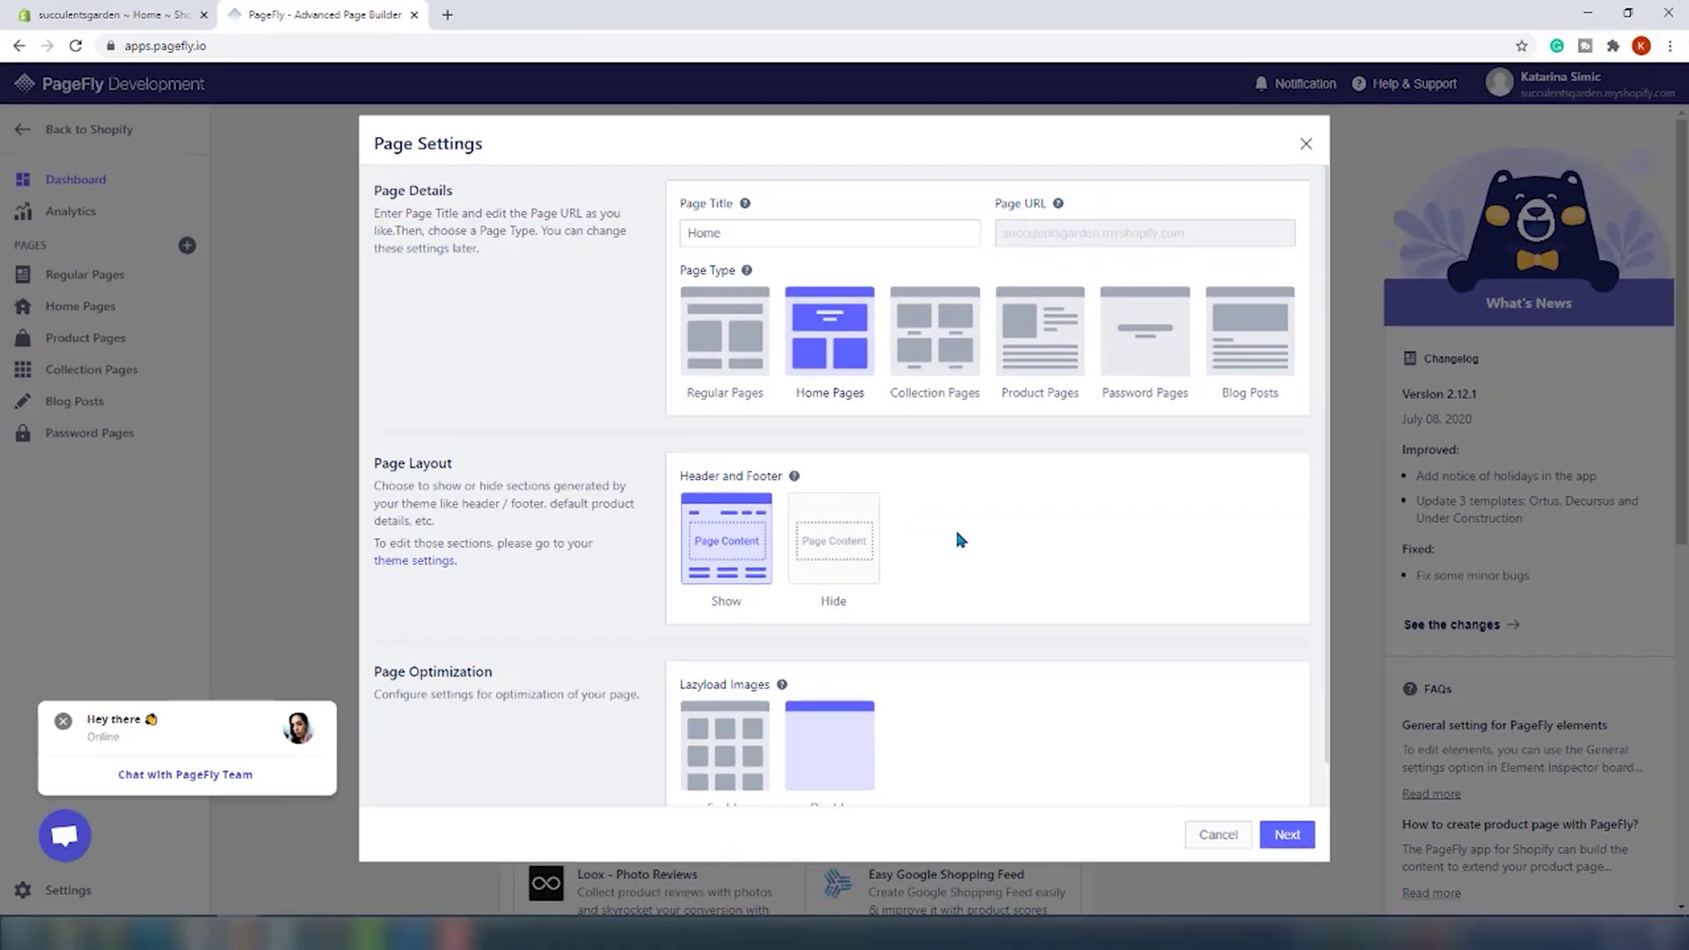
- Filter templates to All industries and Home Page, then apply the Decoz furniture template
click(1292, 833)
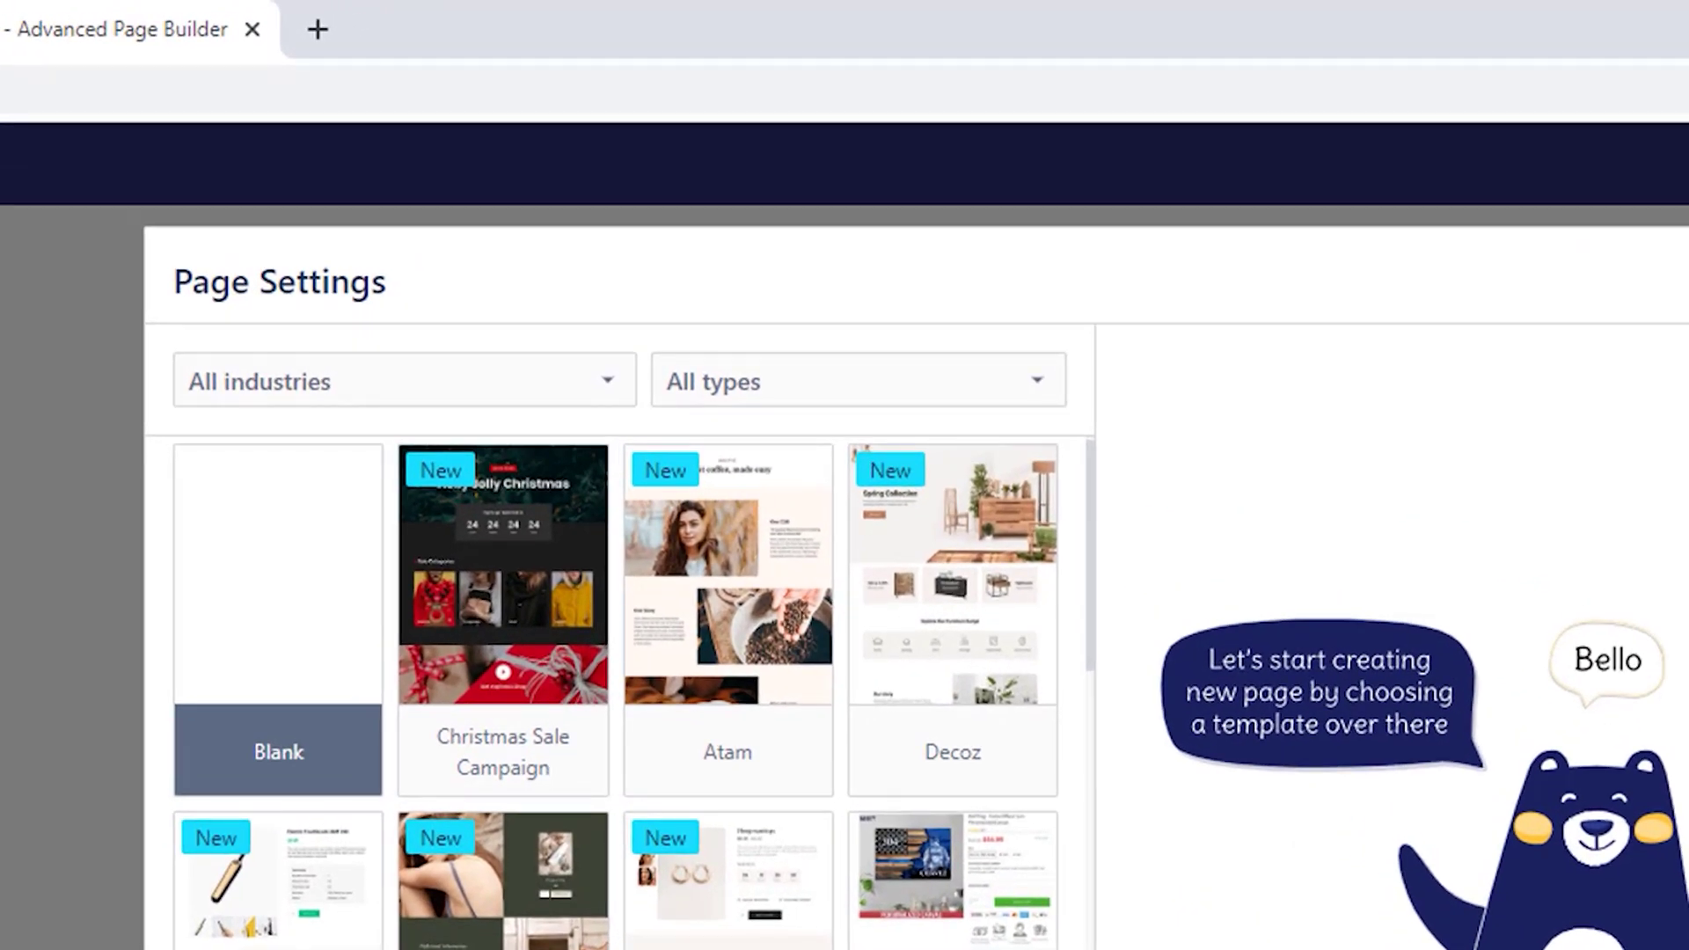
click(588, 385)
click(687, 378)
click(725, 482)
click(1285, 830)
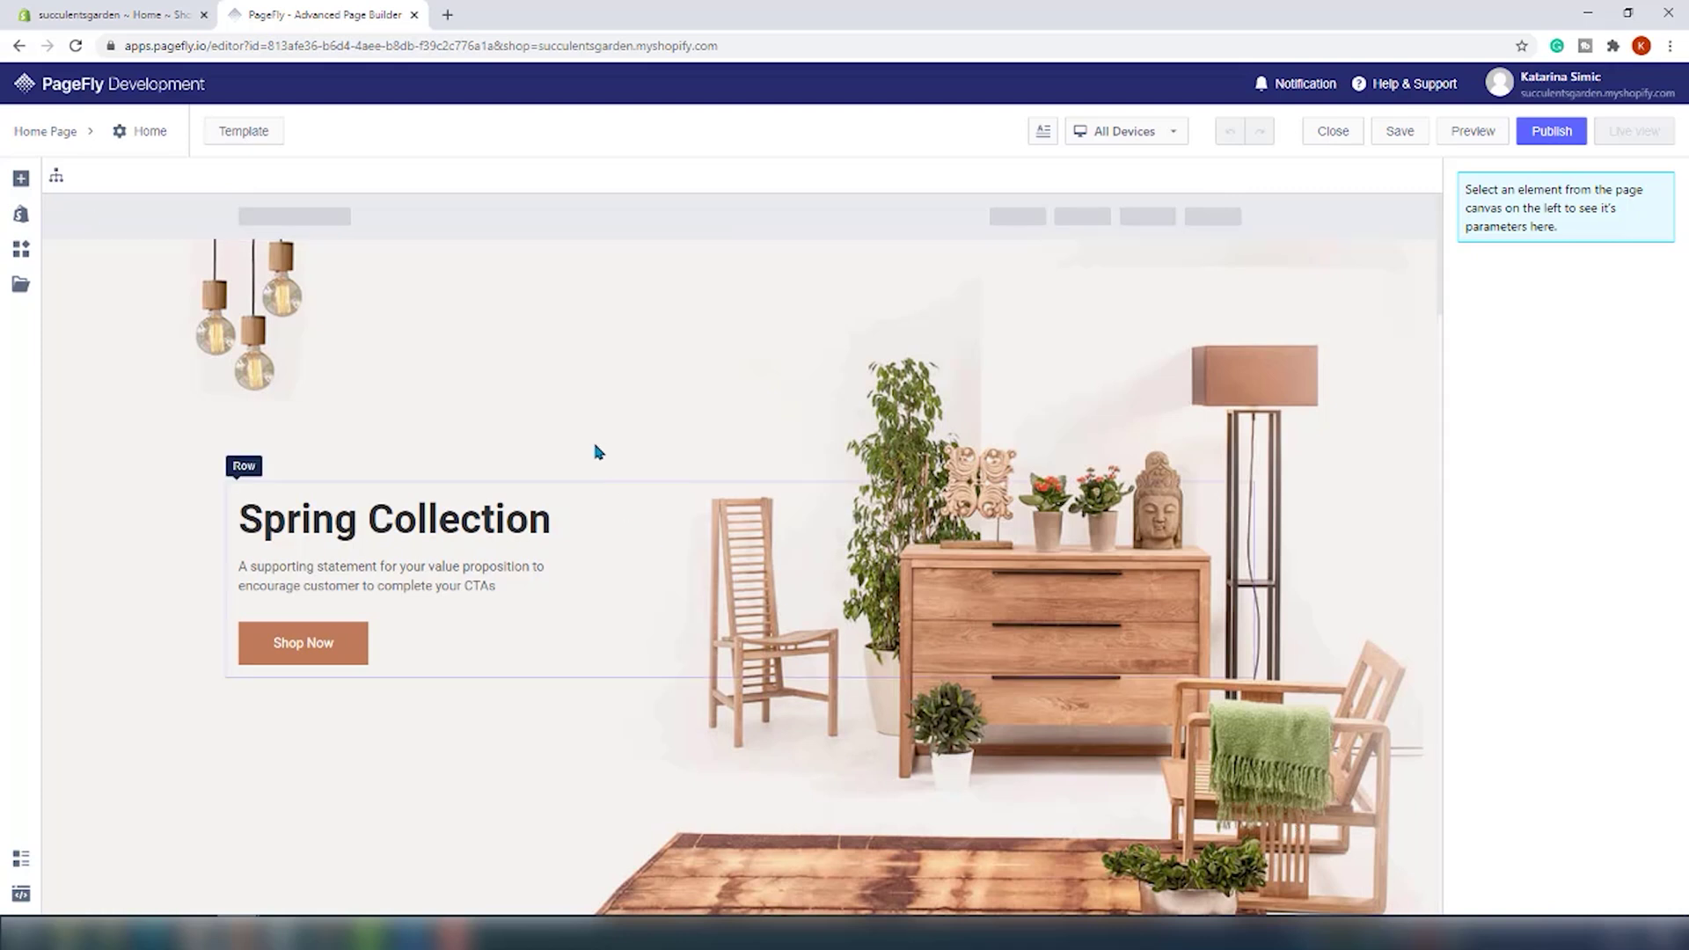
- Browse the element panels: basic, Shopify, third-party app and saved sections
click(26, 182)
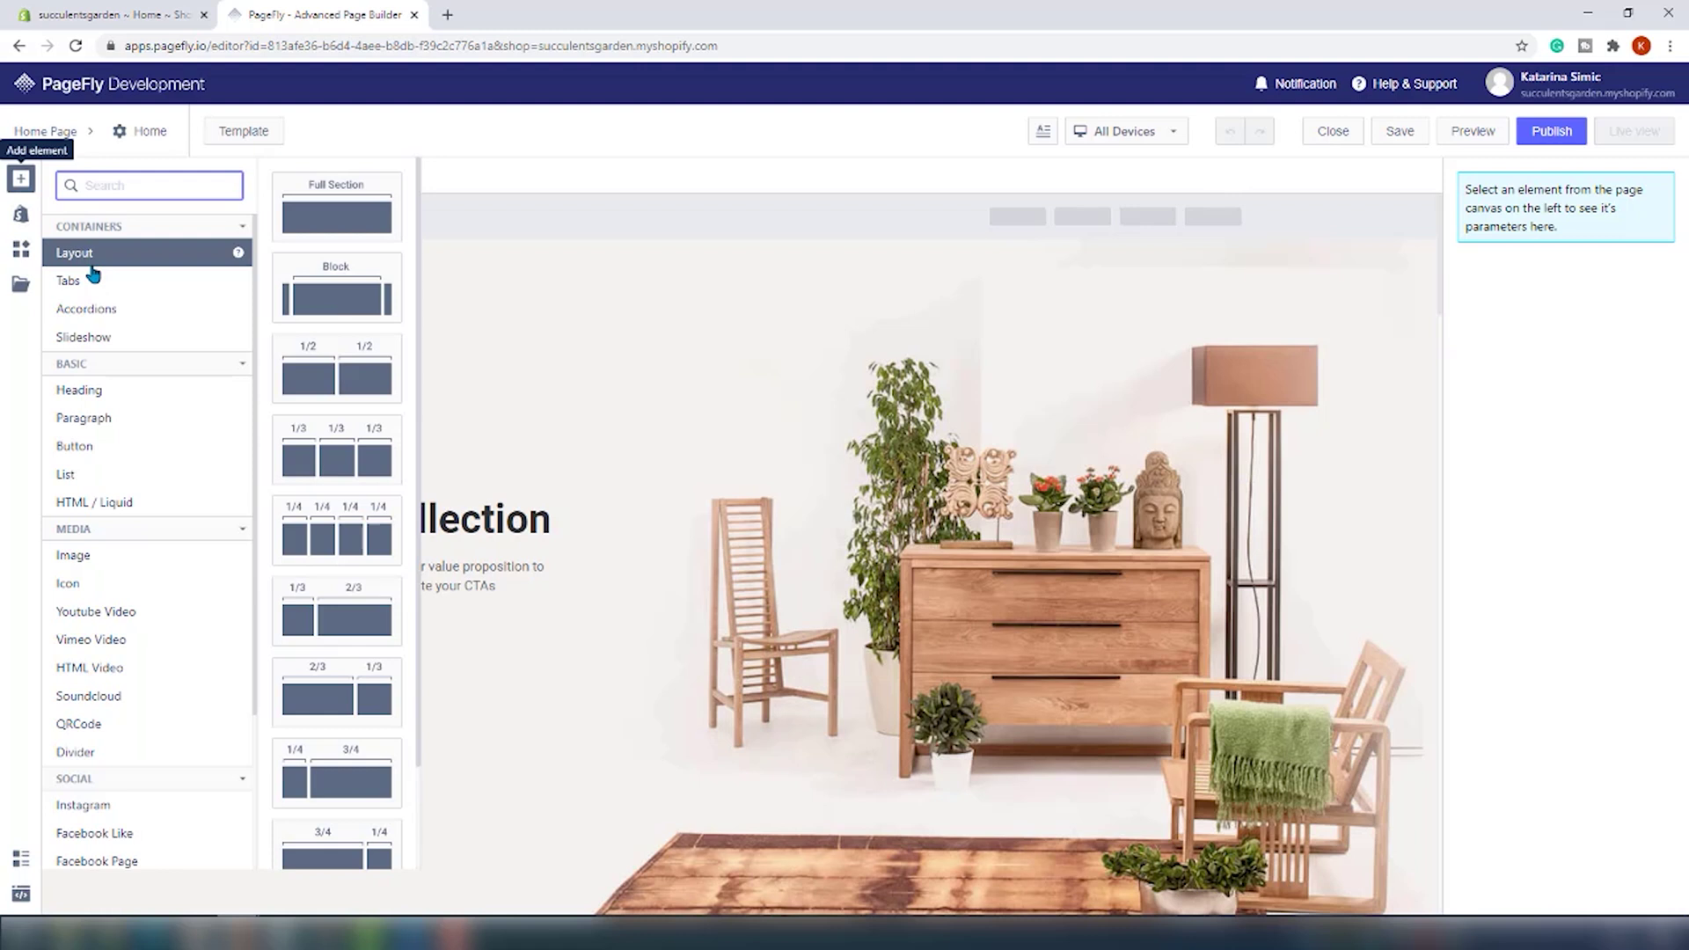
scroll(102, 398, down, 3)
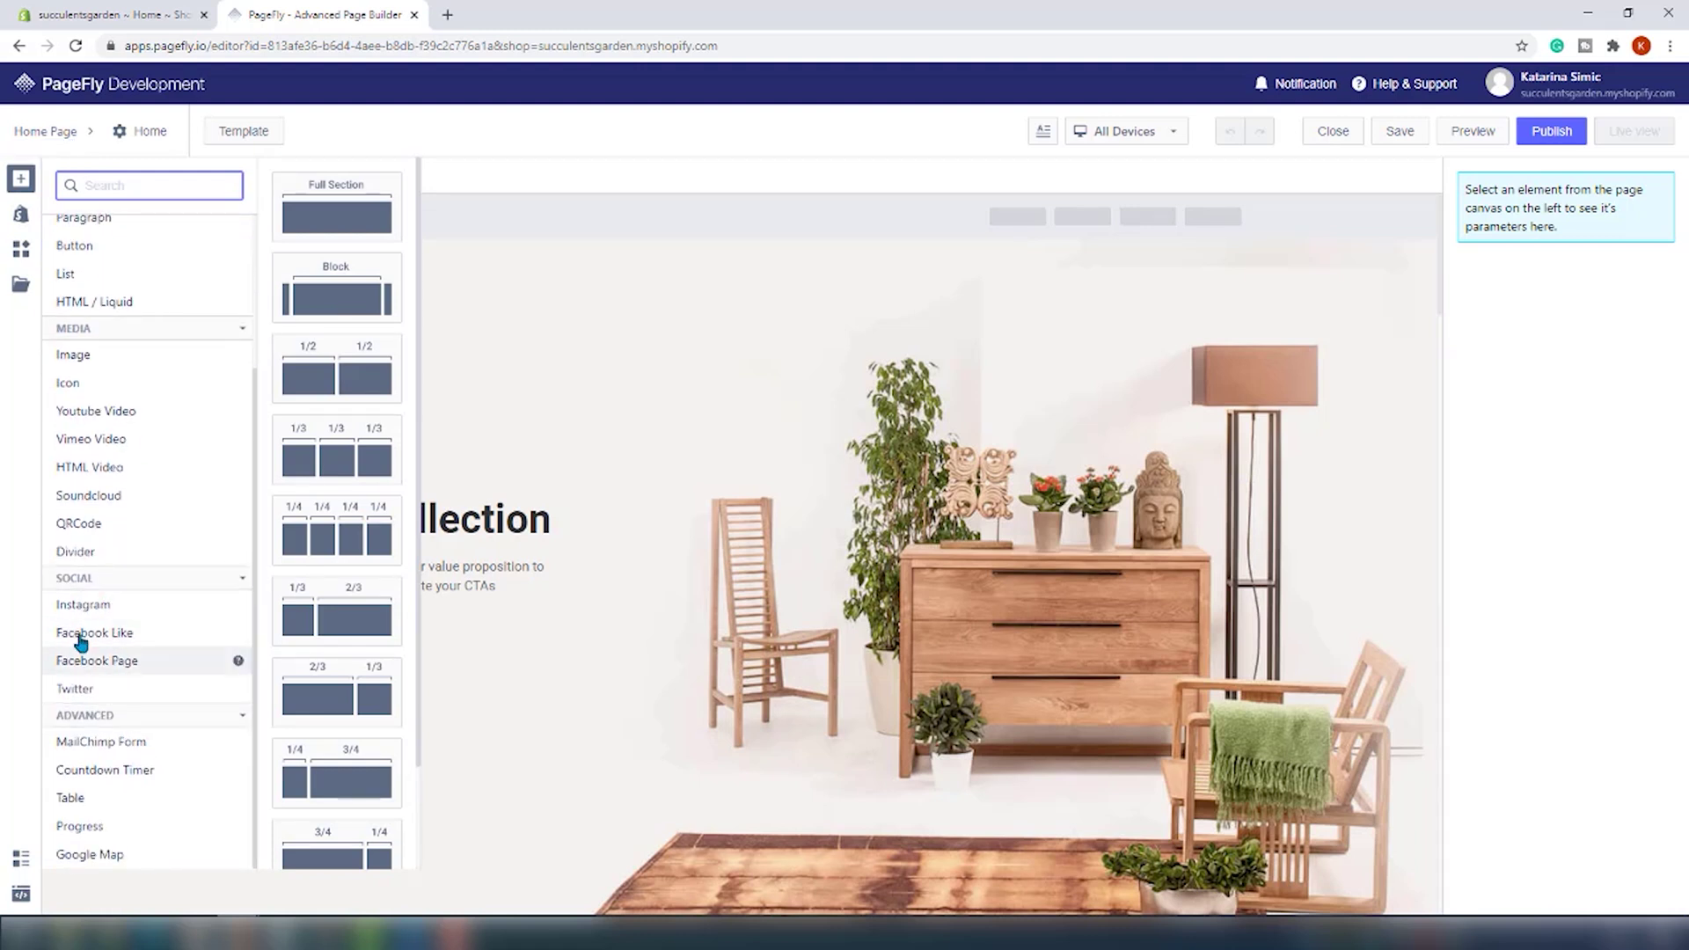
click(21, 214)
click(21, 249)
scroll(188, 528, down, 1)
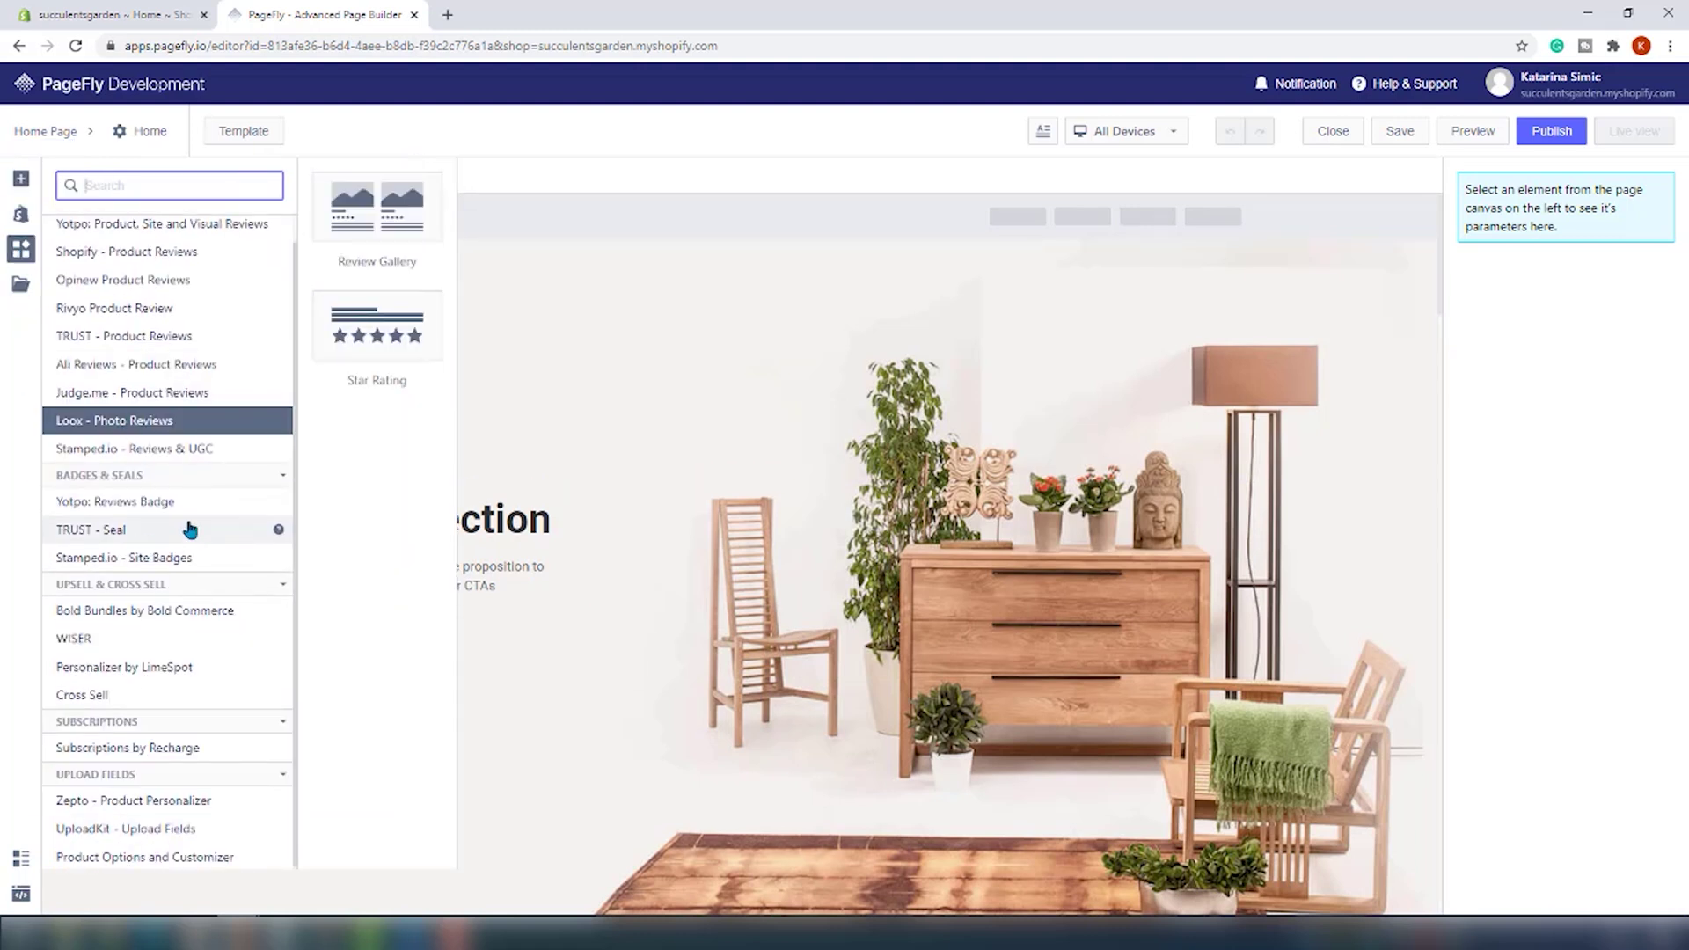
click(21, 284)
click(21, 178)
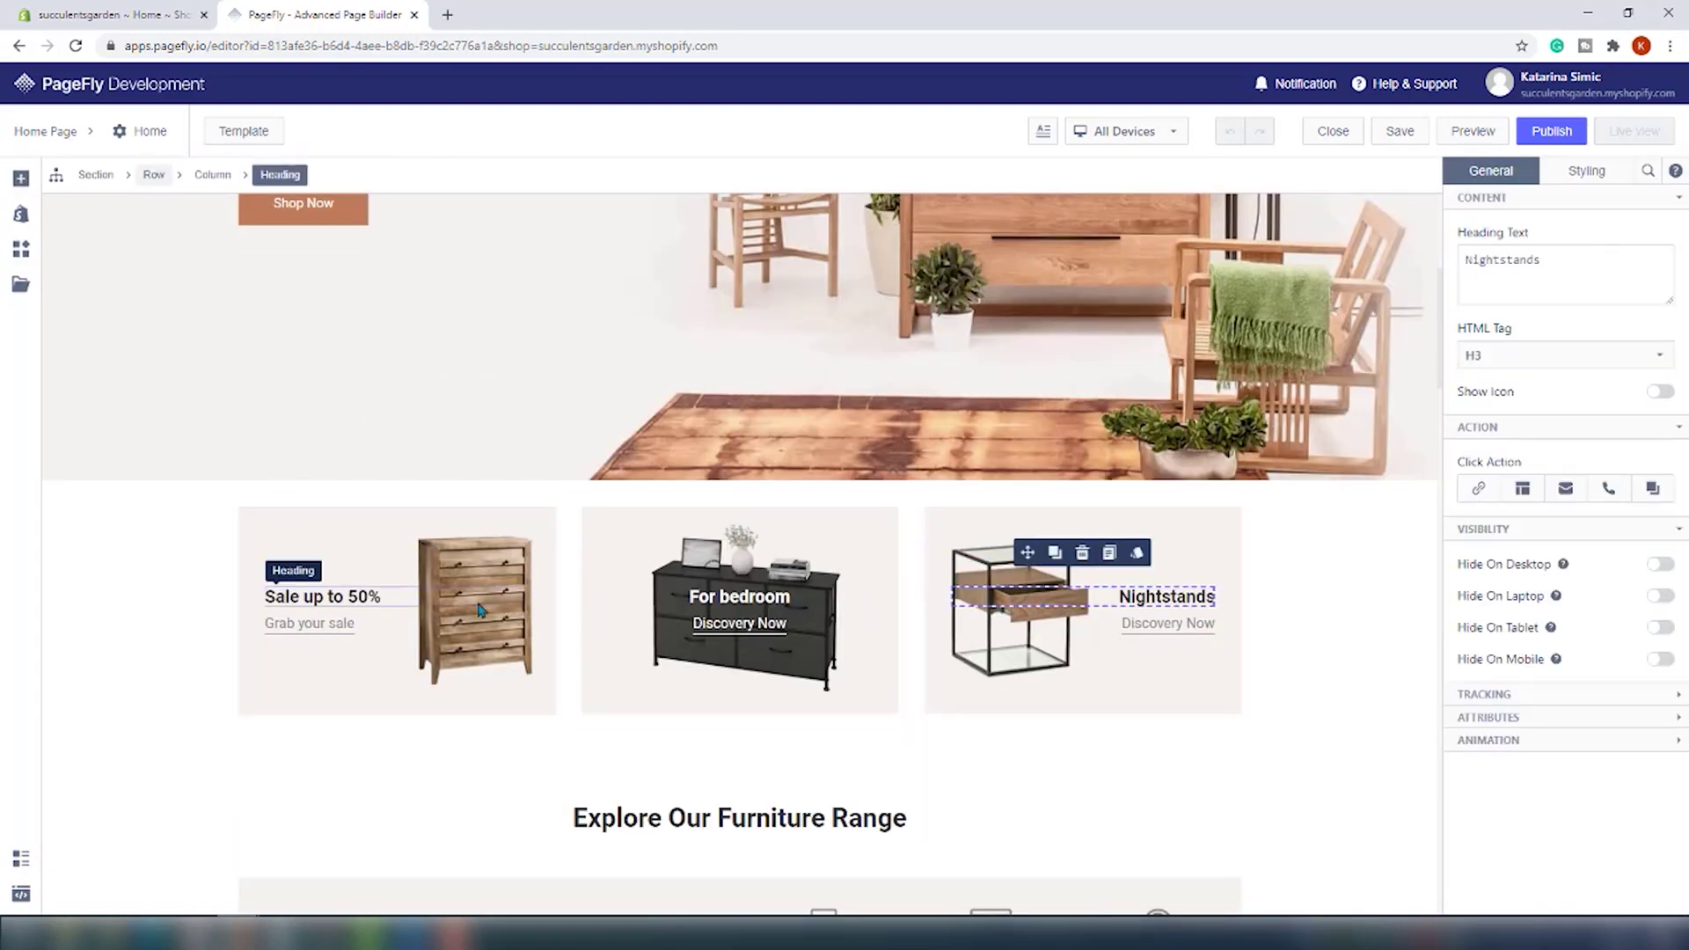
click(396, 545)
- Add a Heading element above the Our best seller section
scroll(725, 794, down, 7)
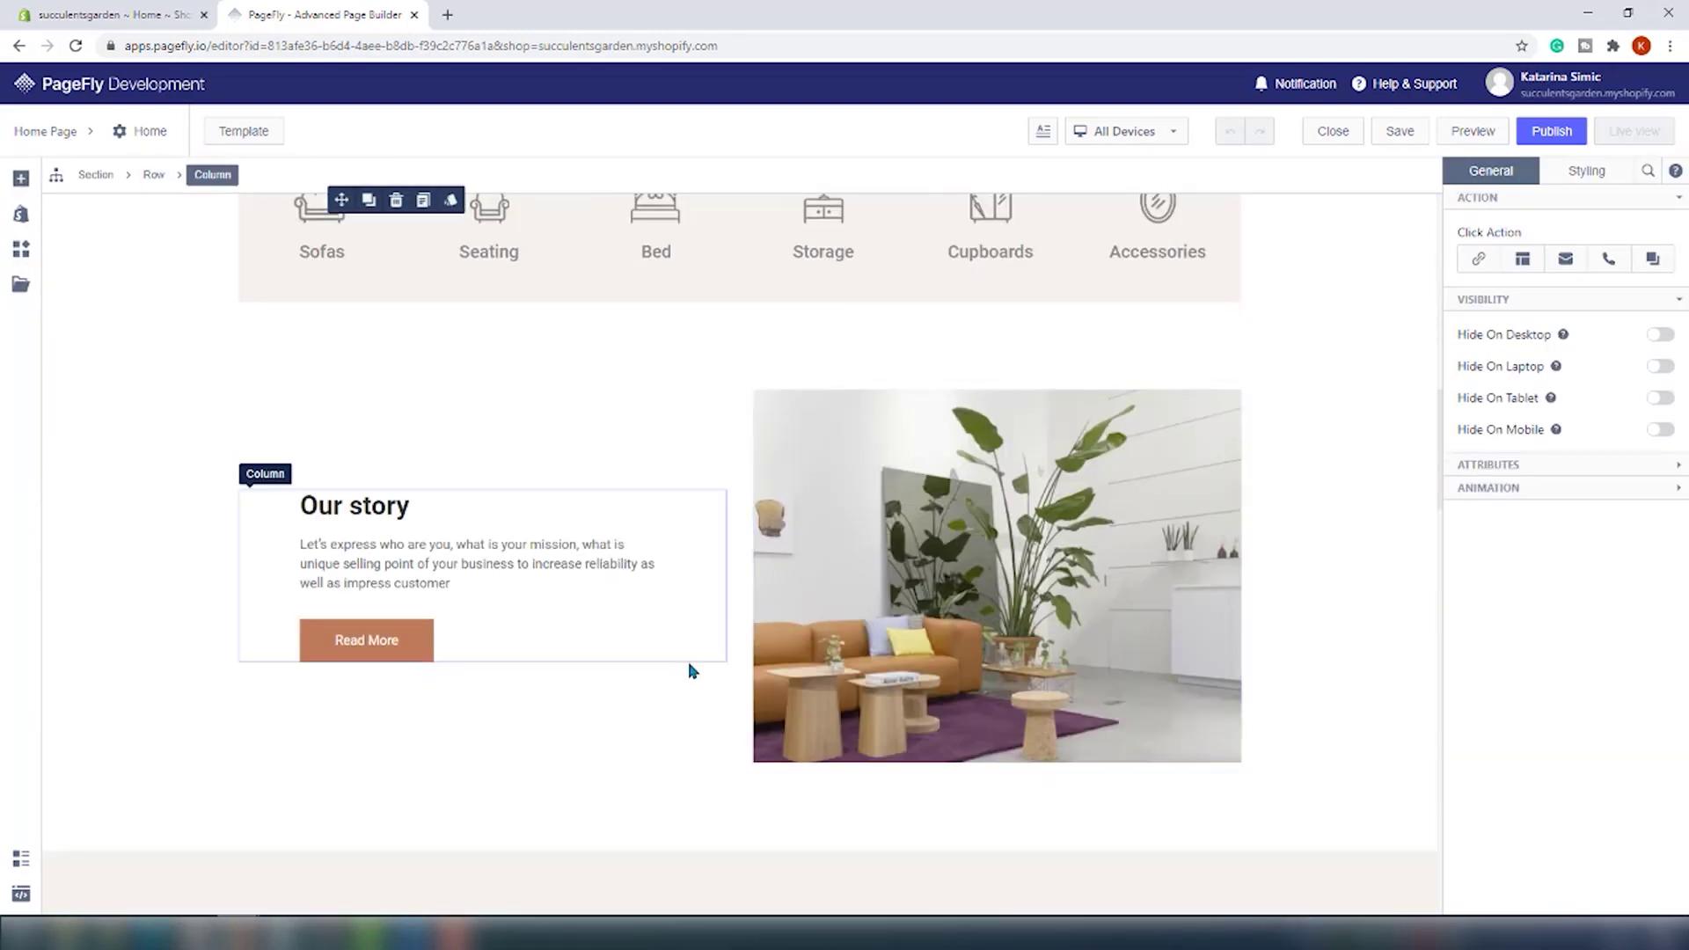
click(691, 651)
scroll(690, 651, down, 2)
click(780, 732)
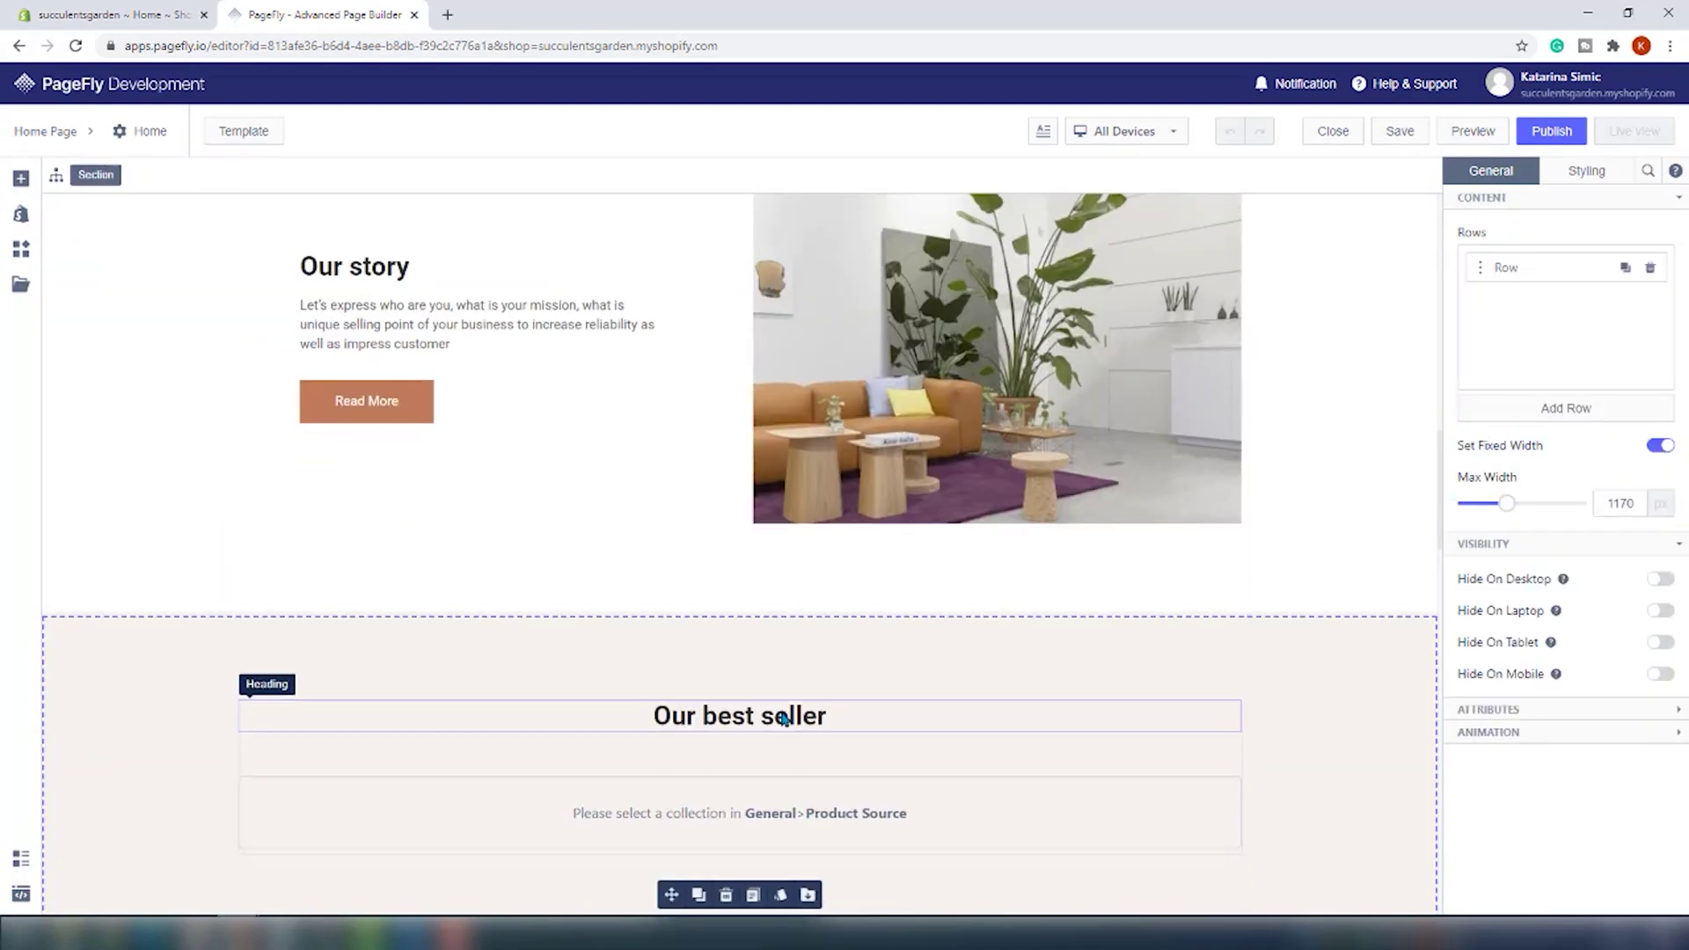
scroll(780, 668, down, 3)
click(21, 177)
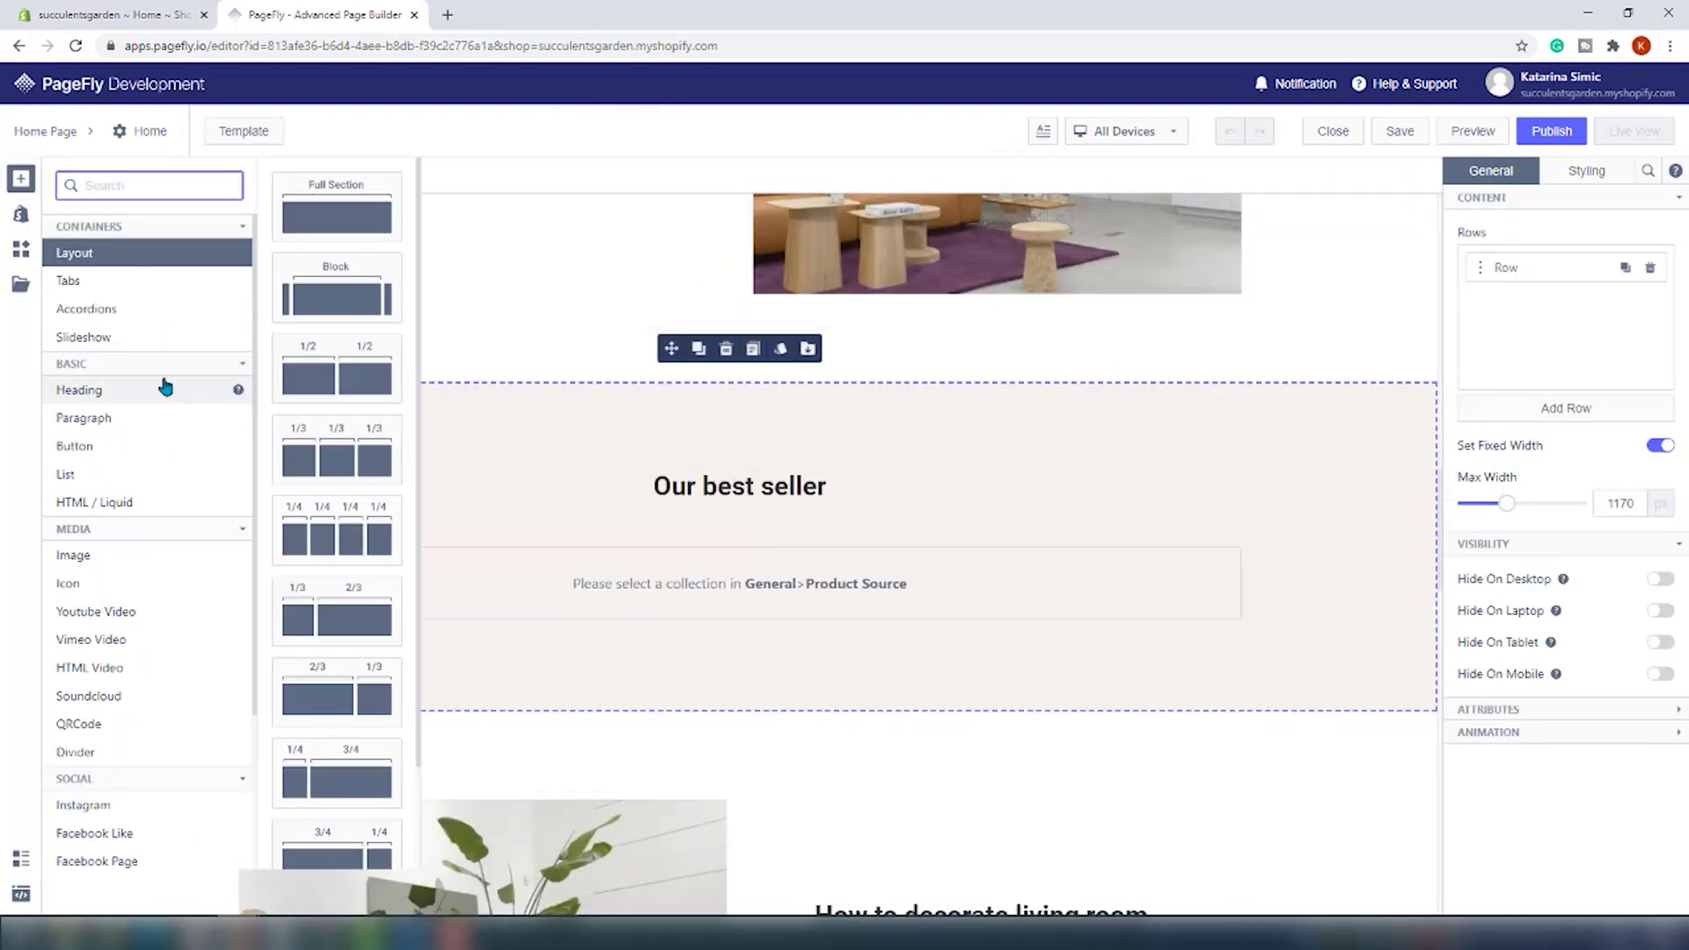
drag(139, 394, 614, 388)
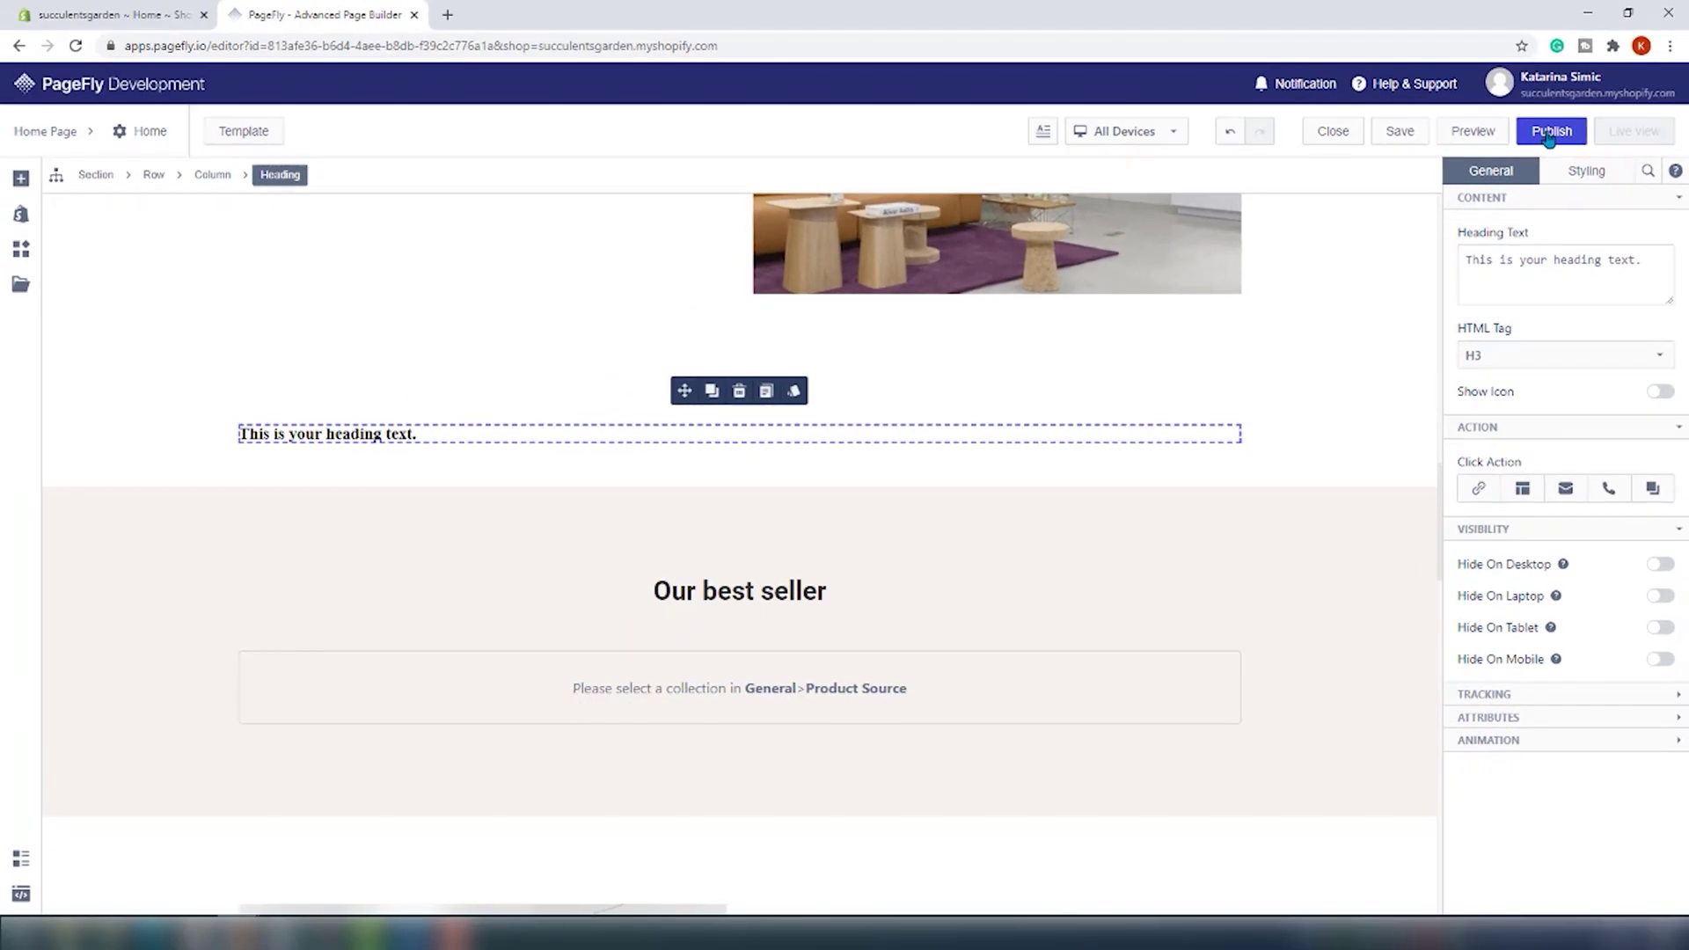
- Publish the Home page and load the live store homepage in a new tab
click(1549, 133)
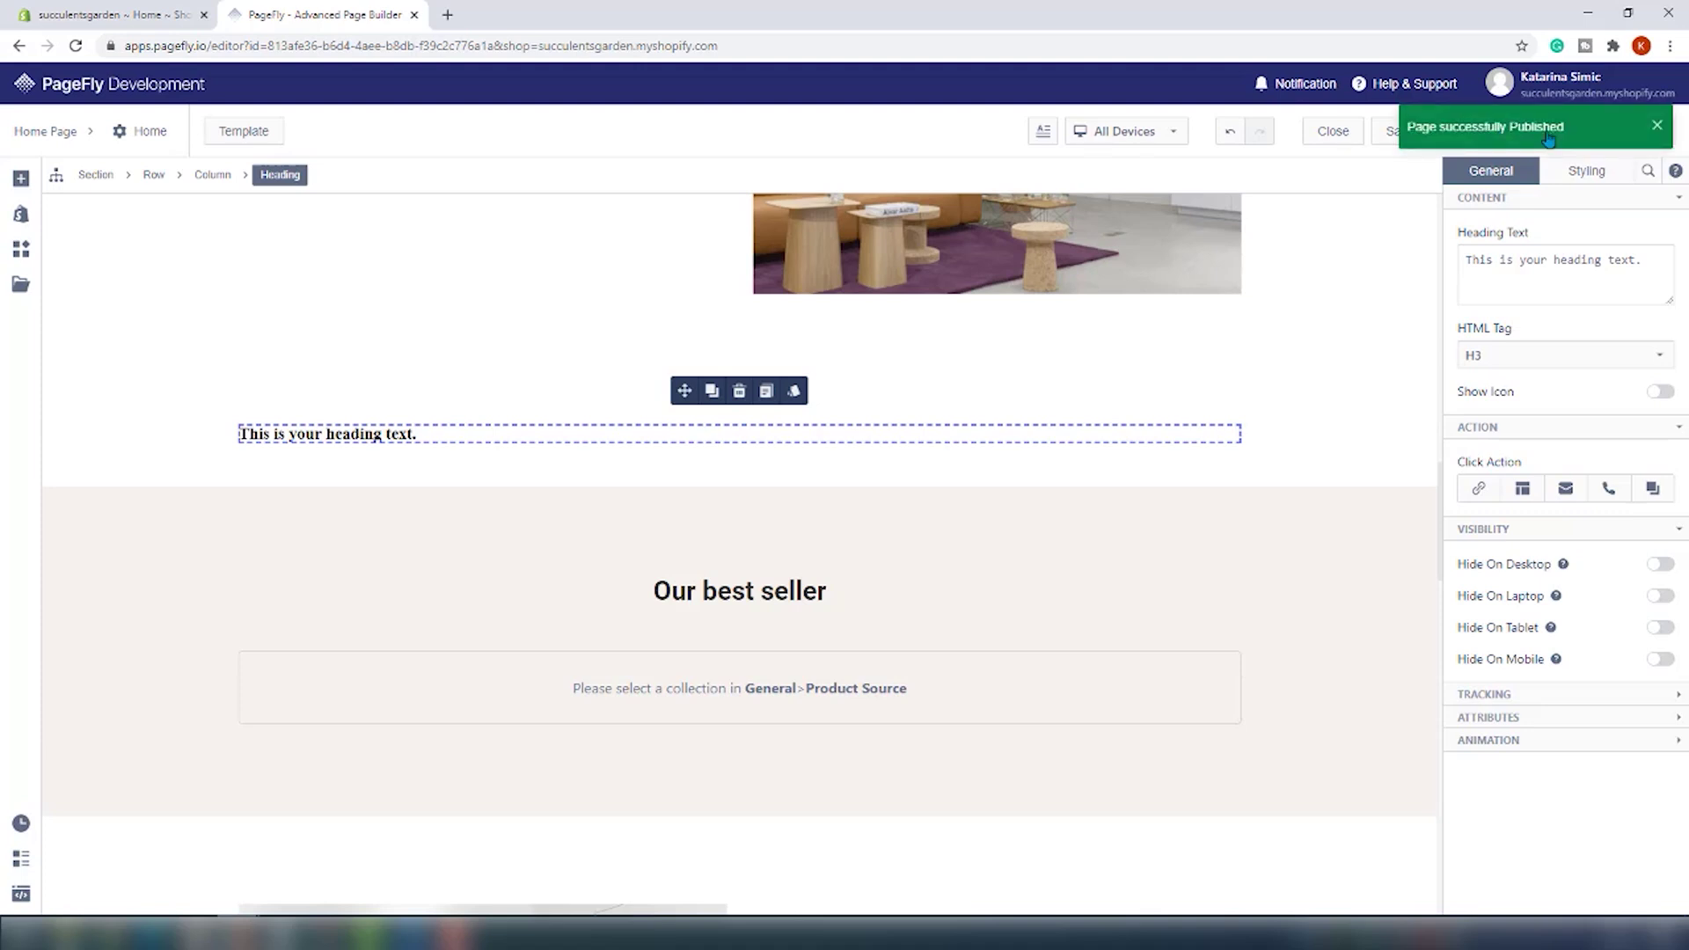
click(447, 15)
text(su)
key(Return)
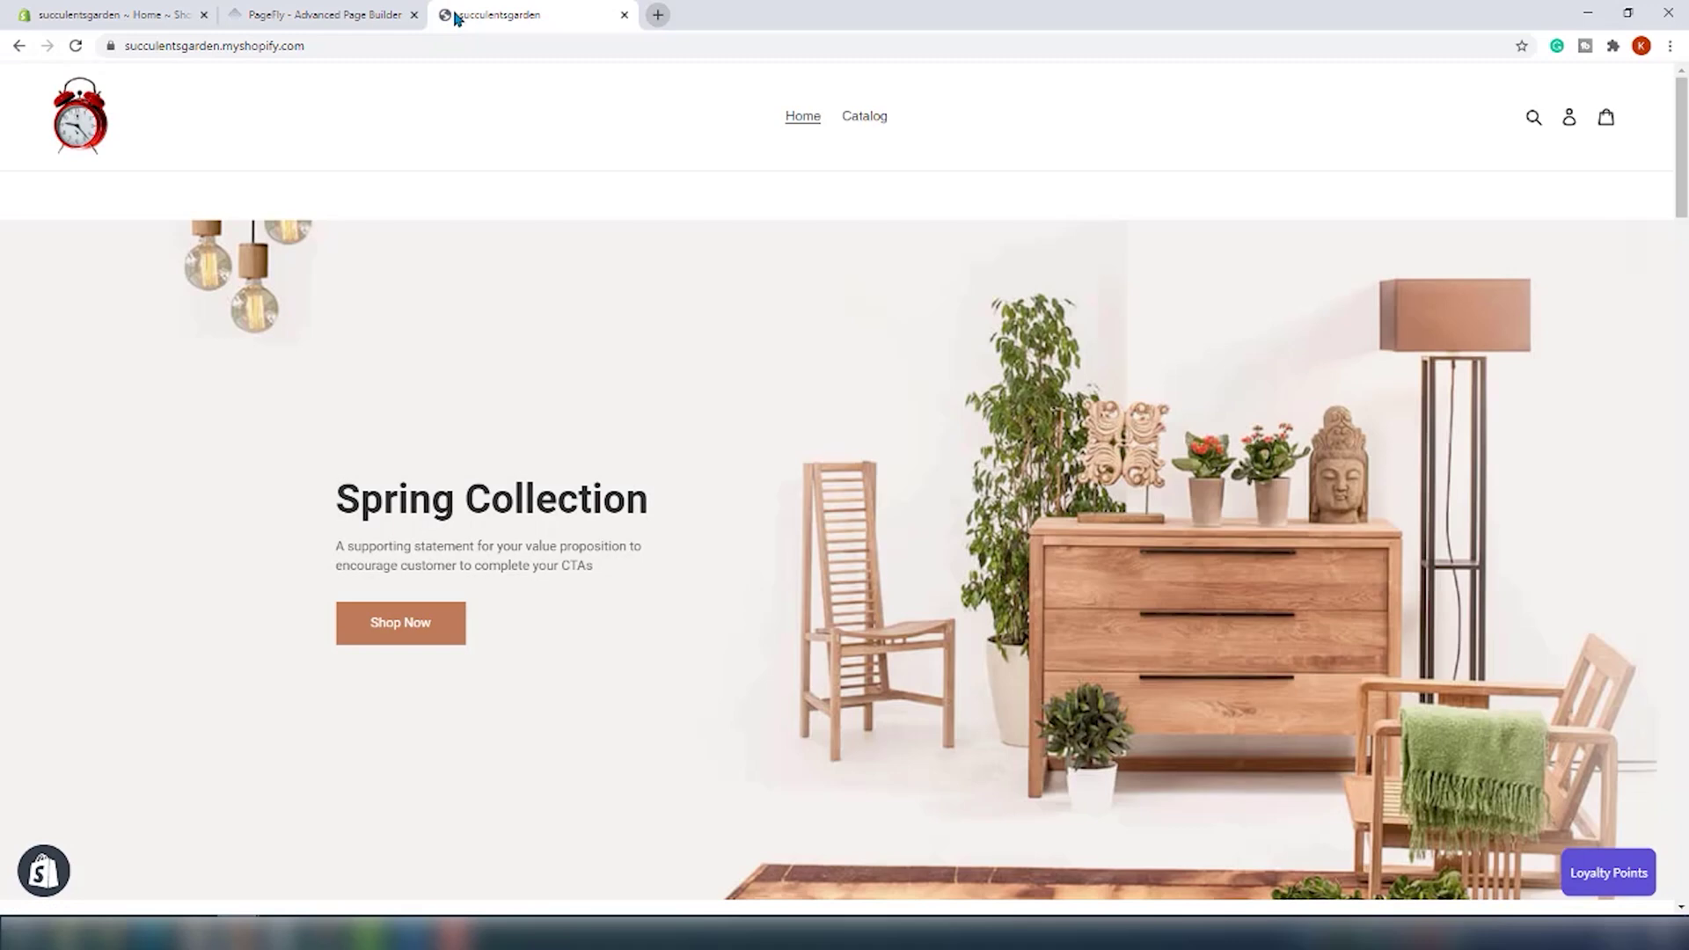
scroll(550, 577, down, 4)
scroll(572, 637, down, 17)
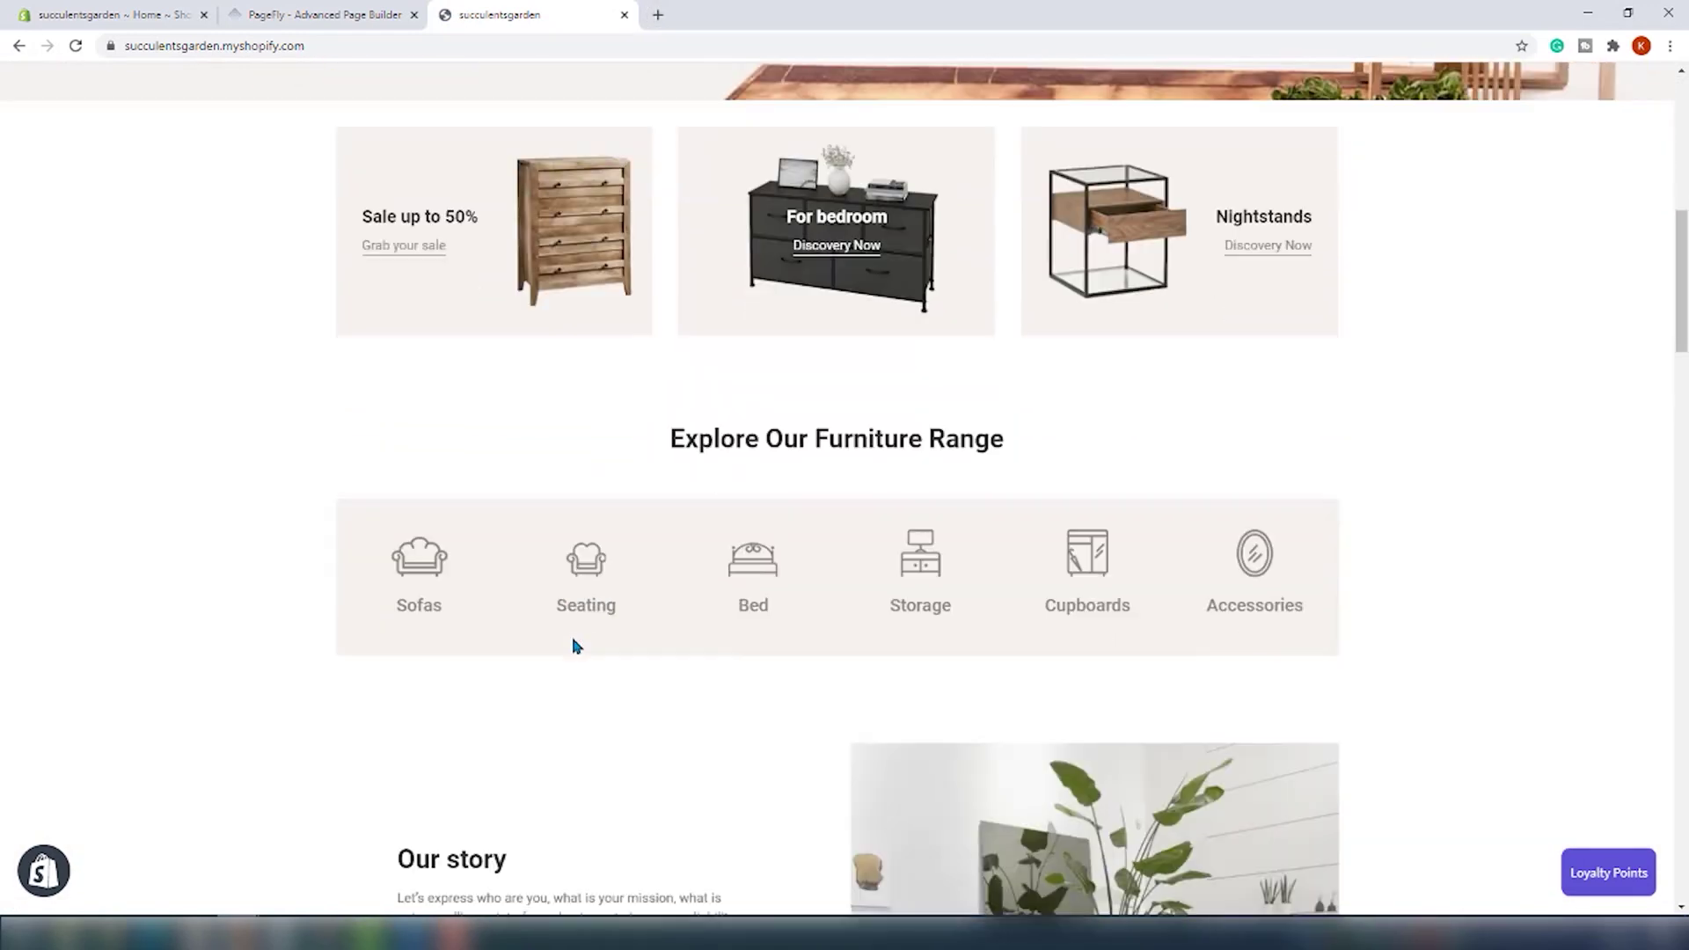
scroll(739, 708, down, 20)
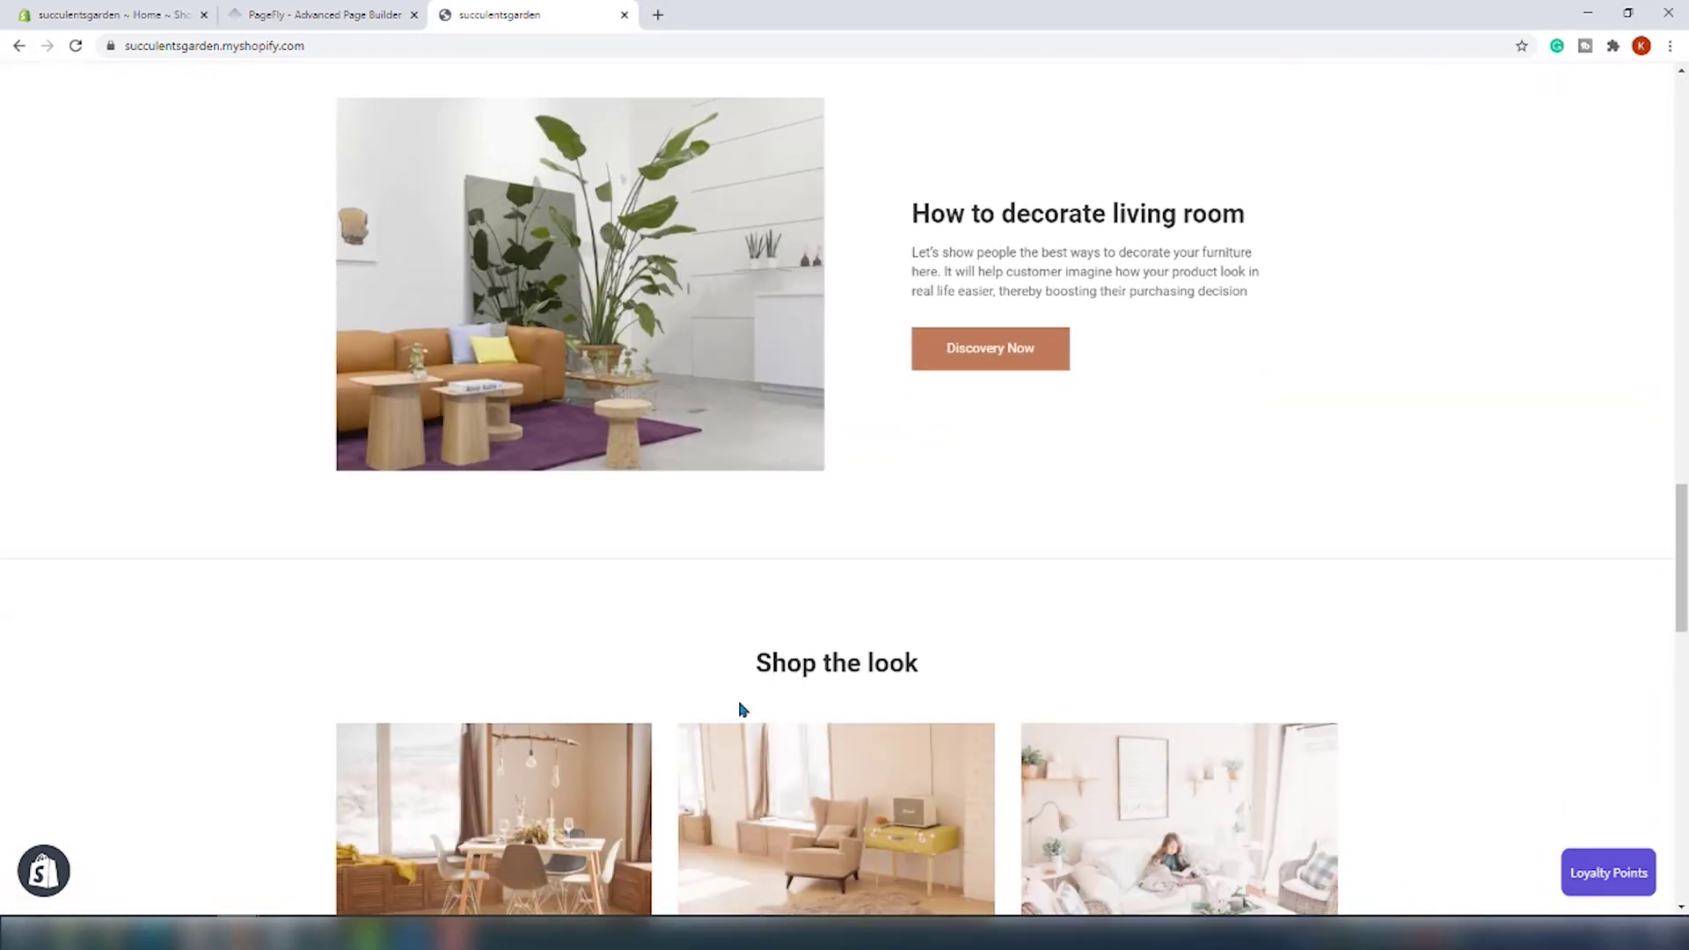
scroll(739, 744, down, 1)
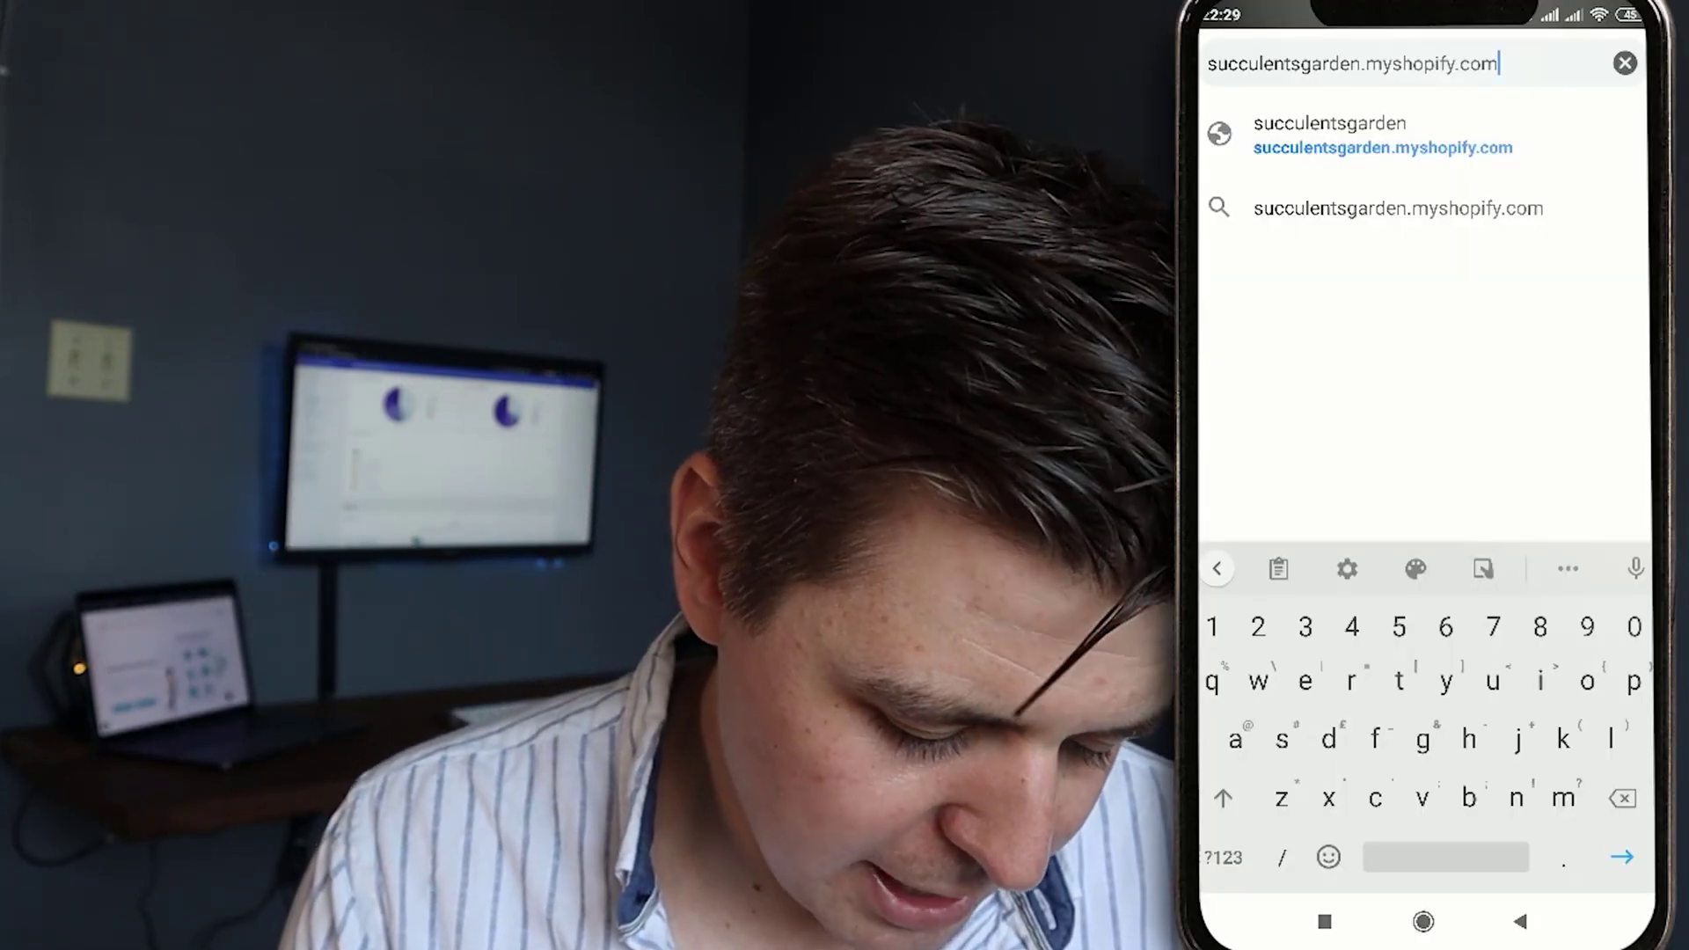
- Load the store homepage on the phone and scroll past Our story and Shop the look to Worldwide Shipping
key(Return)
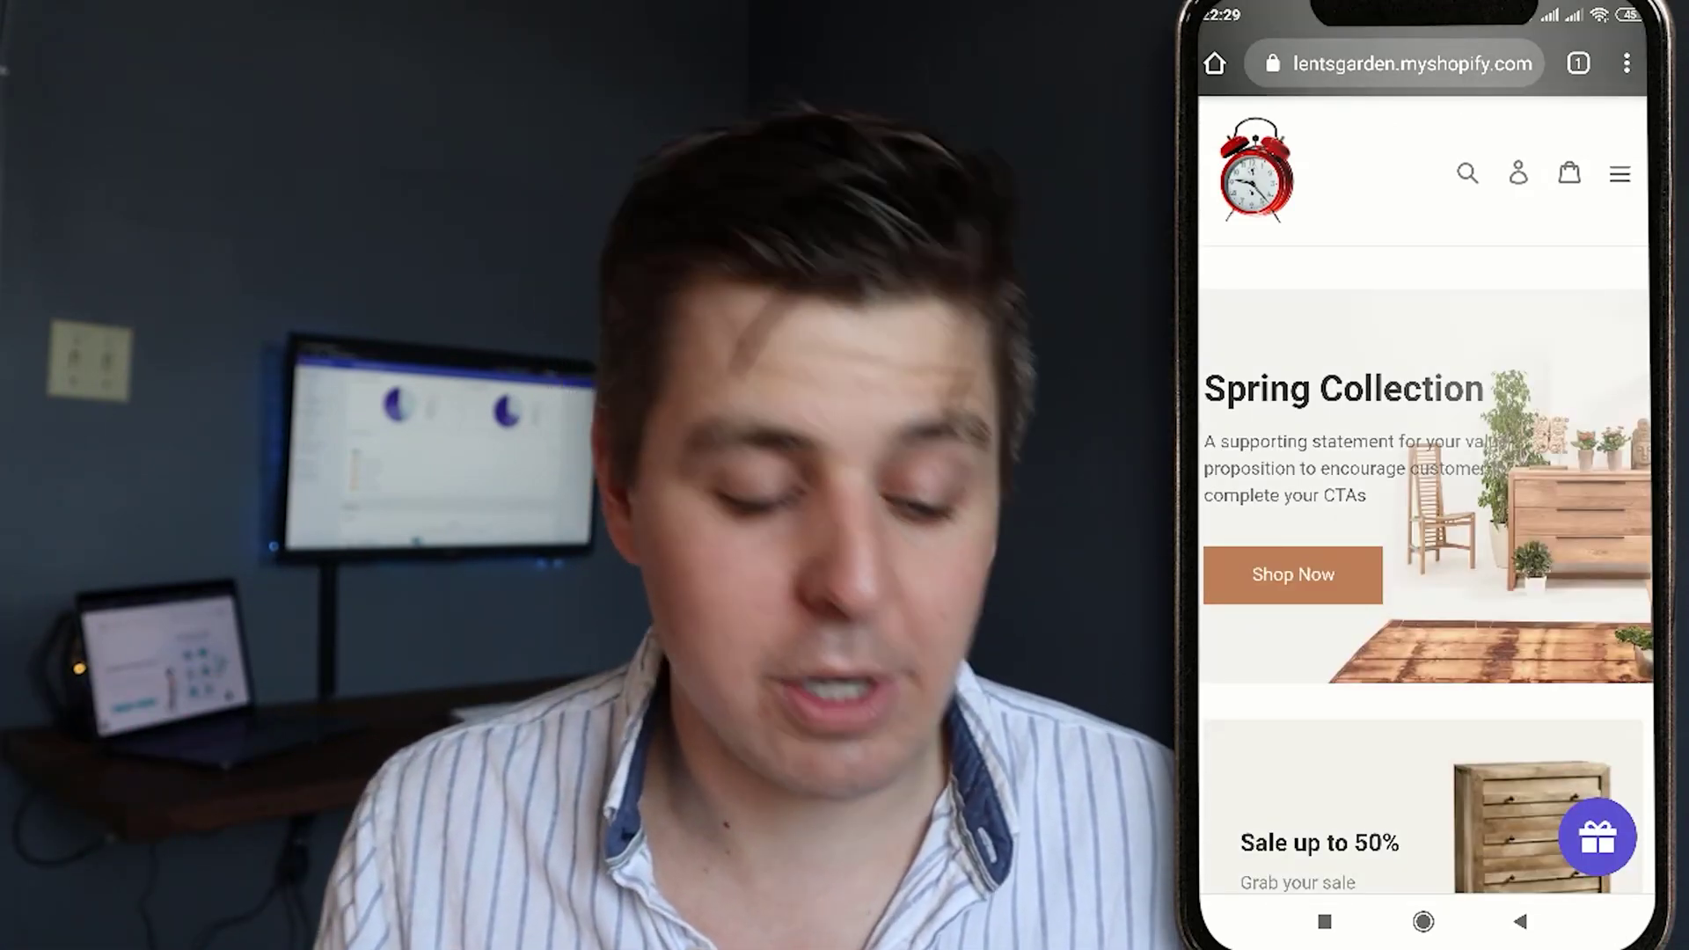
scroll(1425, 492, down, 10)
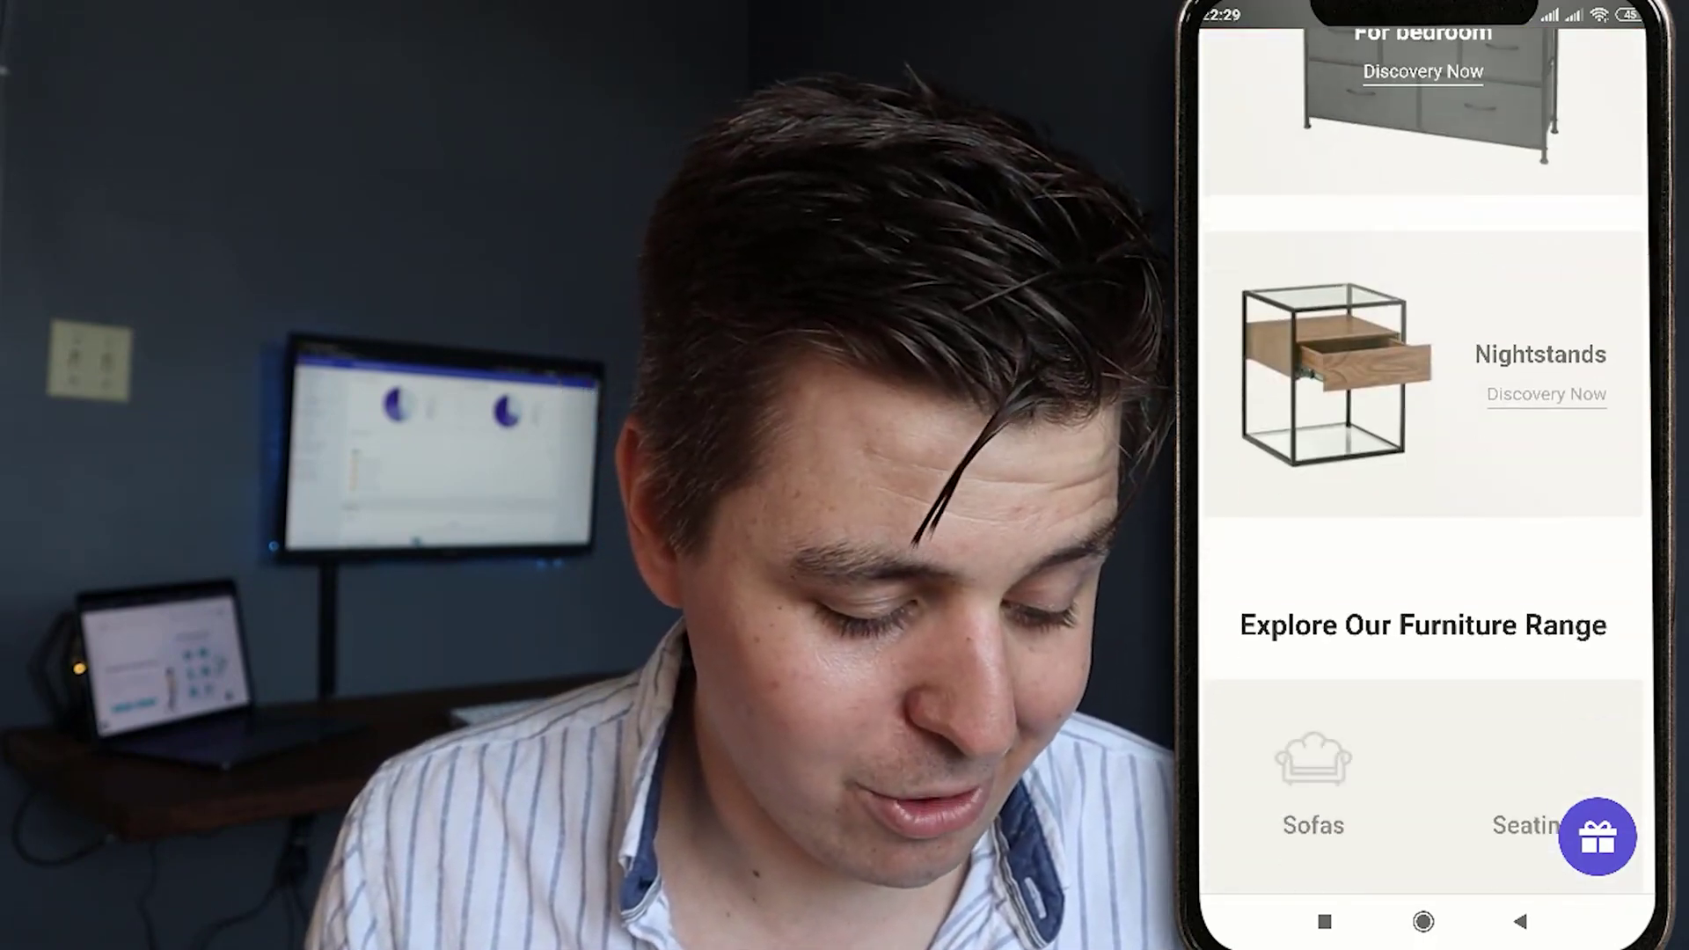
scroll(1425, 493, down, 10)
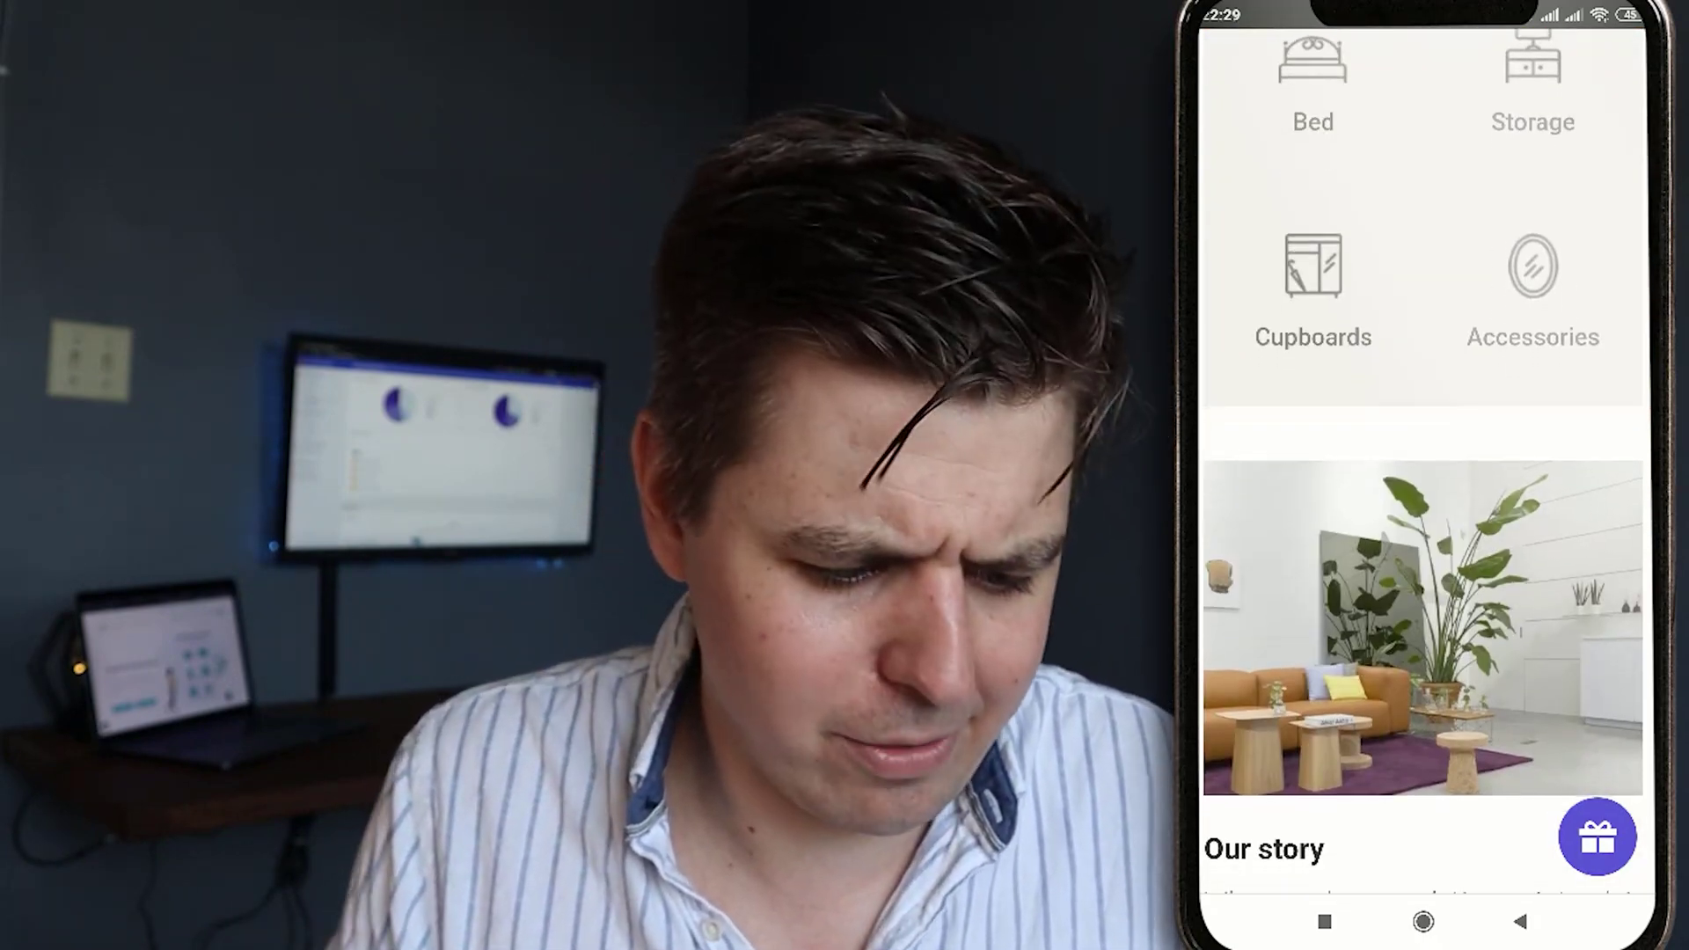
scroll(1425, 493, down, 6)
scroll(1425, 492, down, 10)
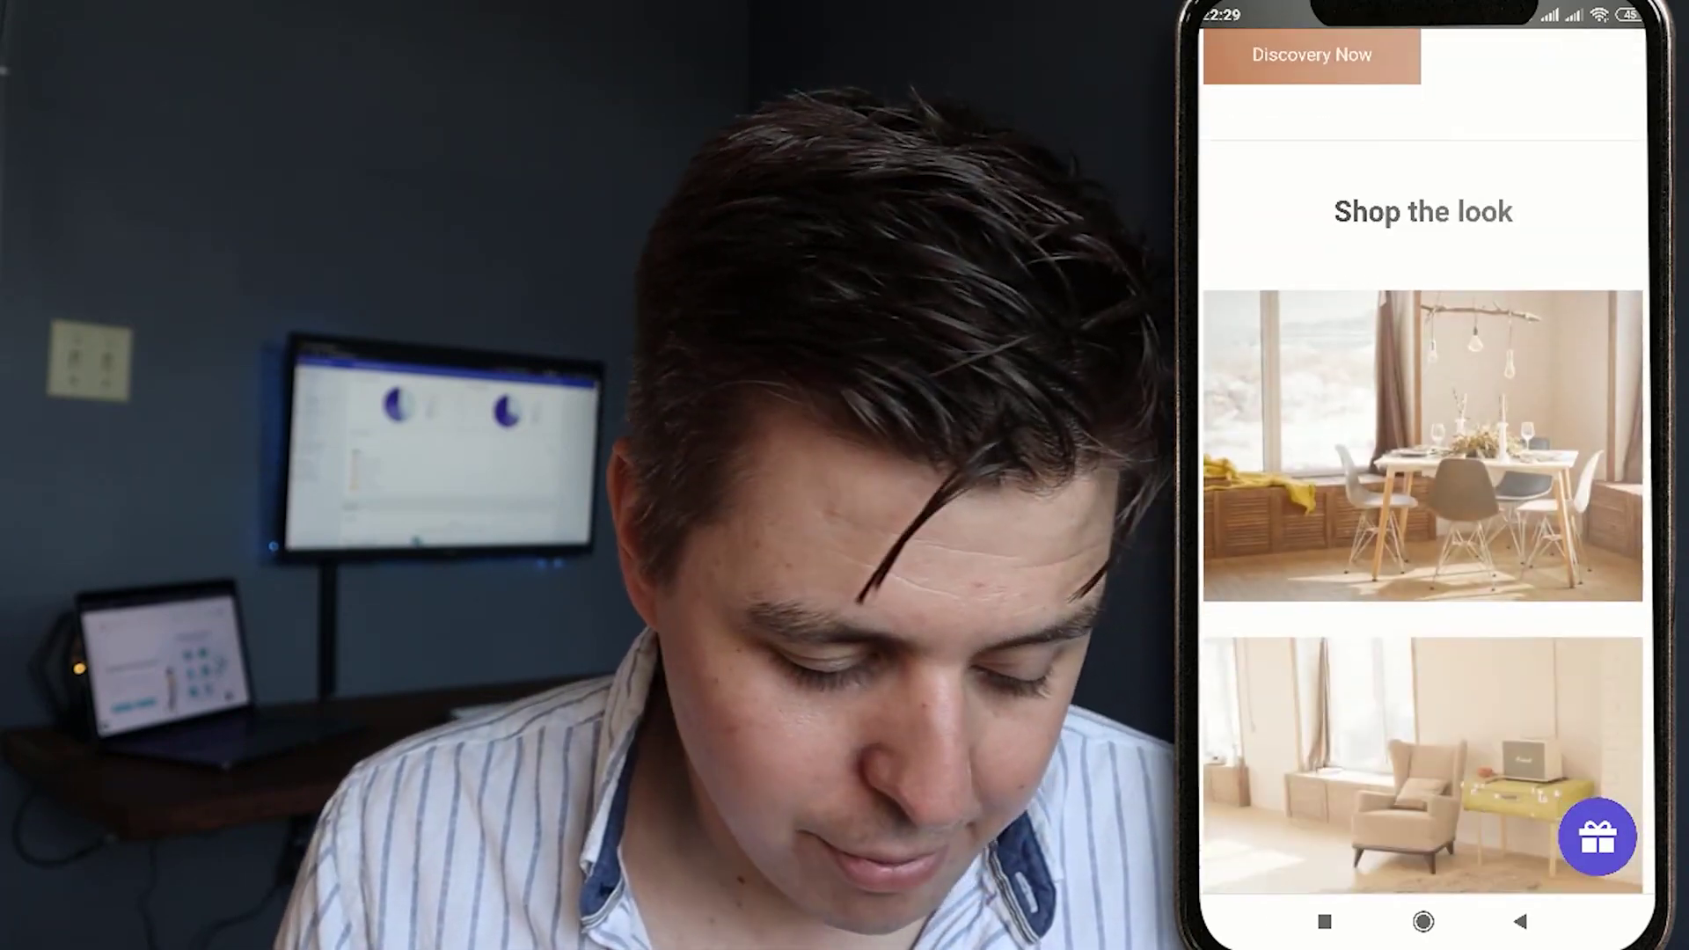
scroll(1425, 493, down, 10)
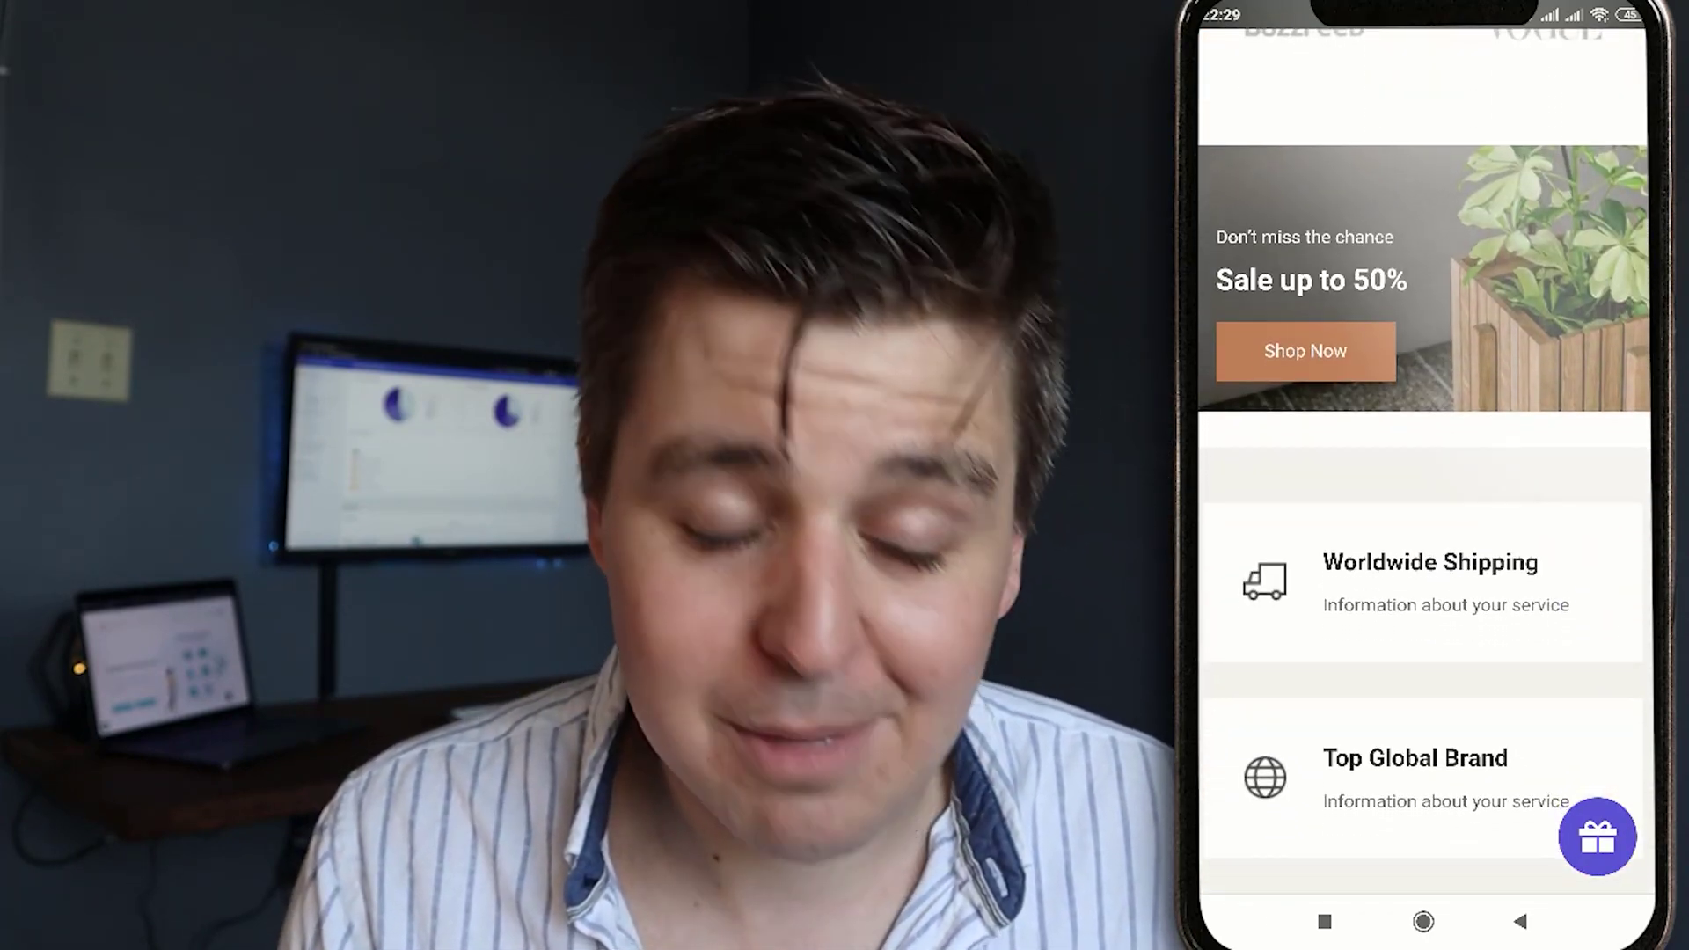
scroll(1425, 492, down, 10)
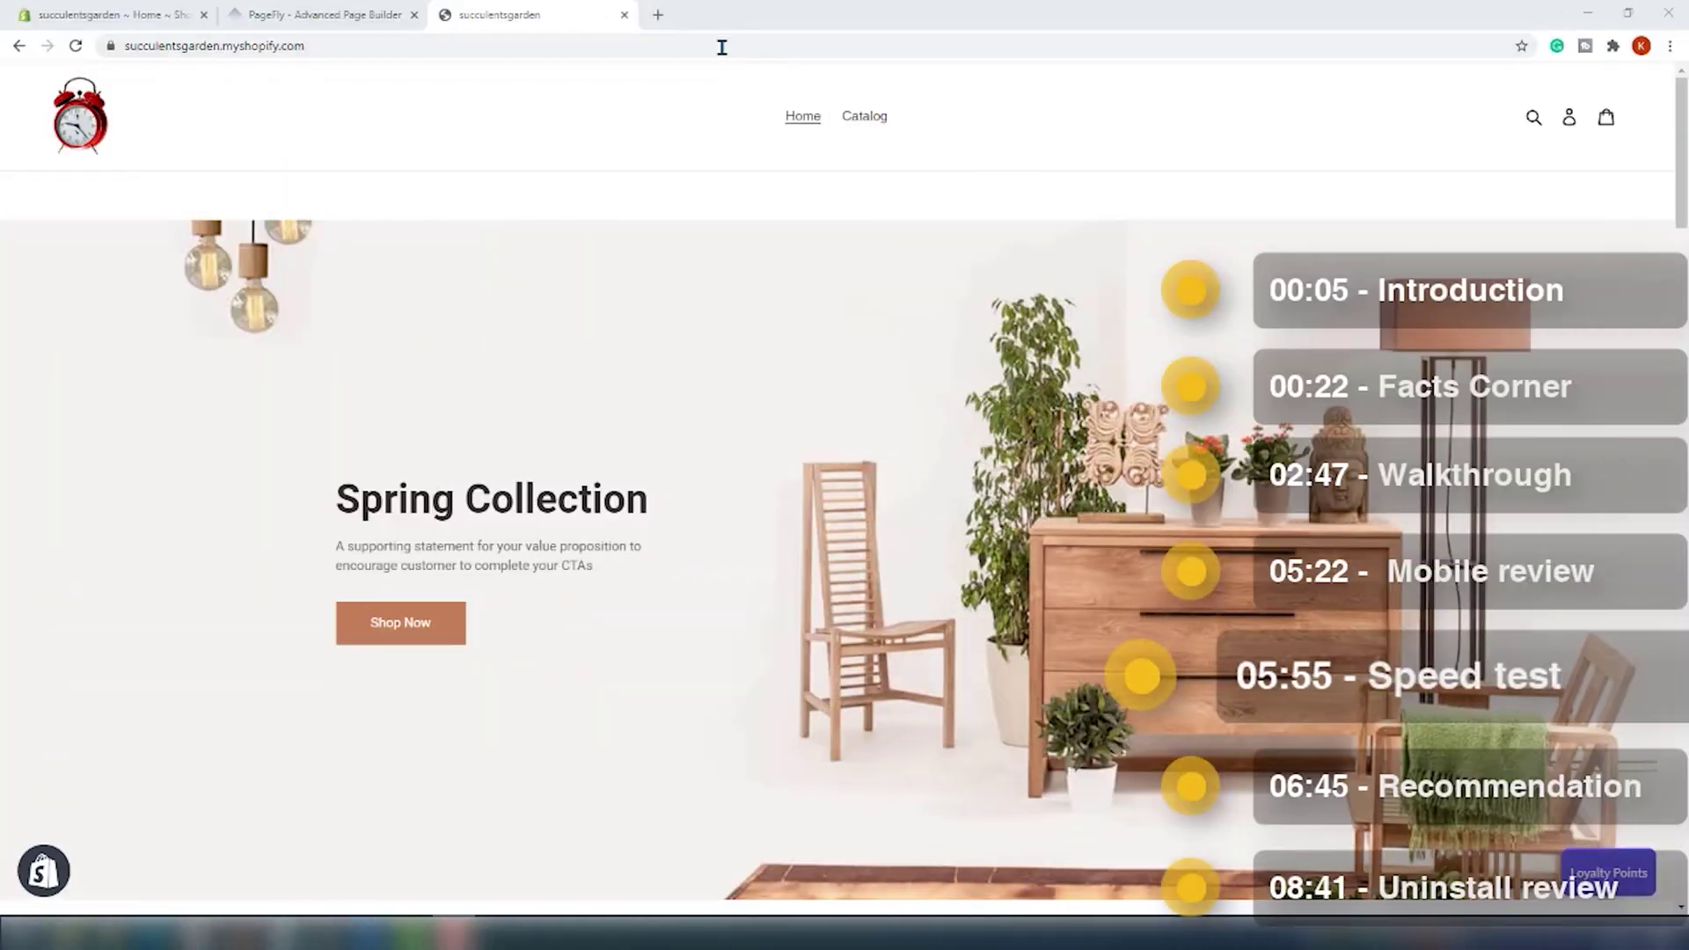
- Run a speed test of the store homepage on testmystorespeed.com
click(661, 14)
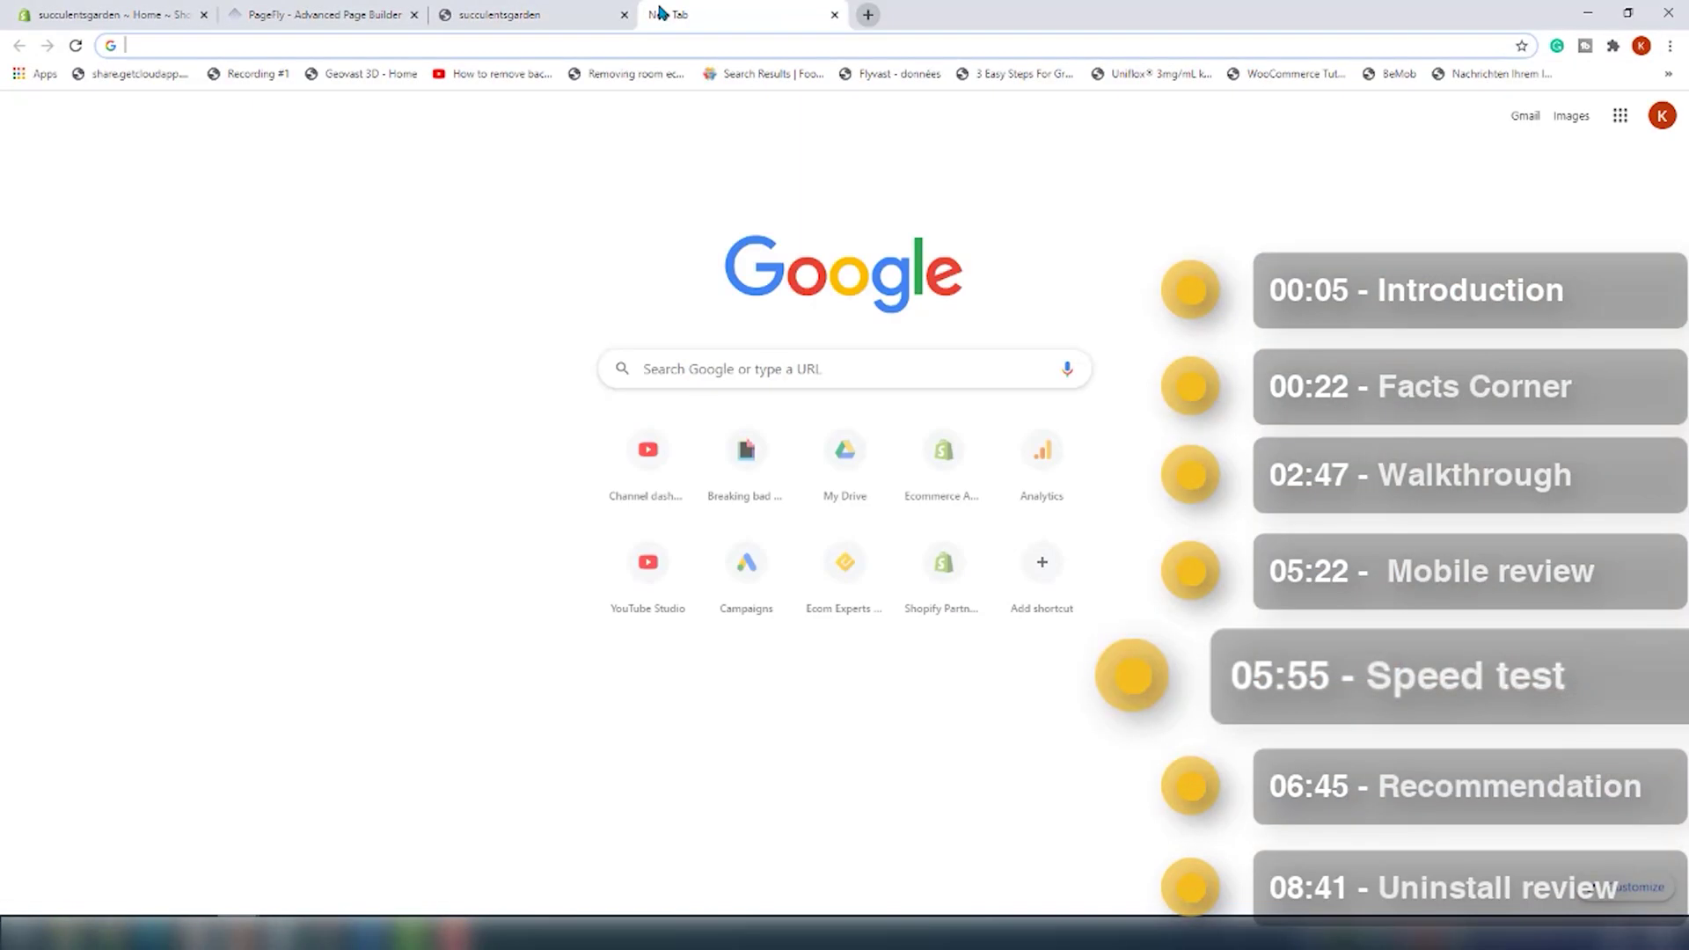
text(testmystorespeed.com)
key(Return)
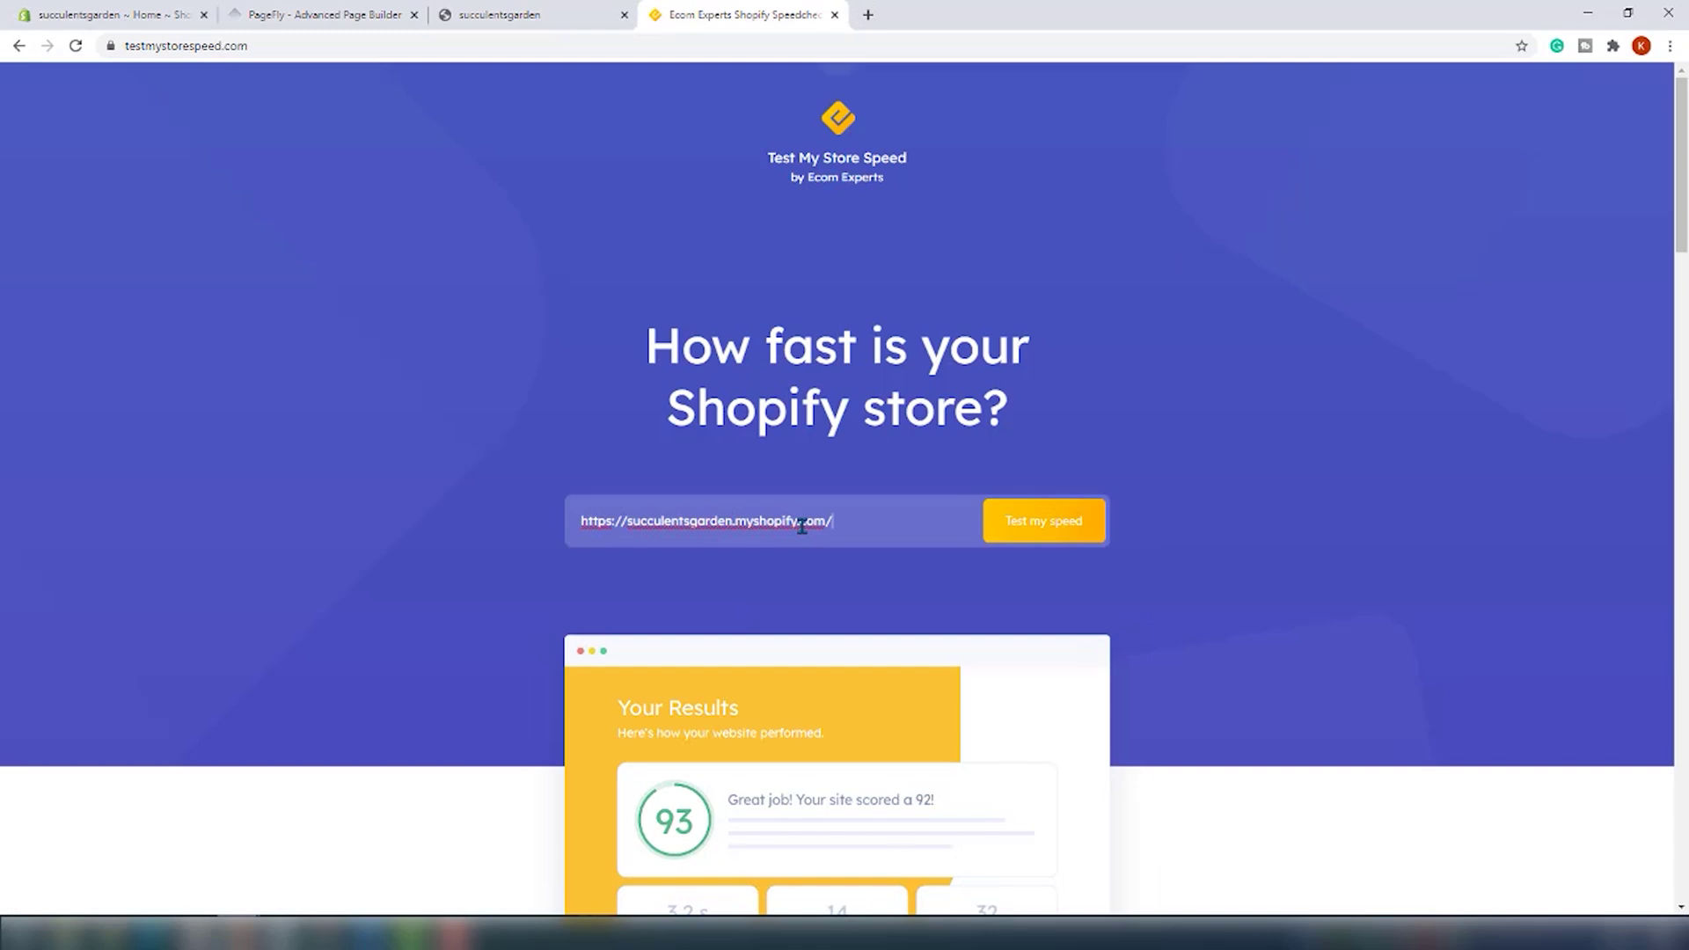
key(Return)
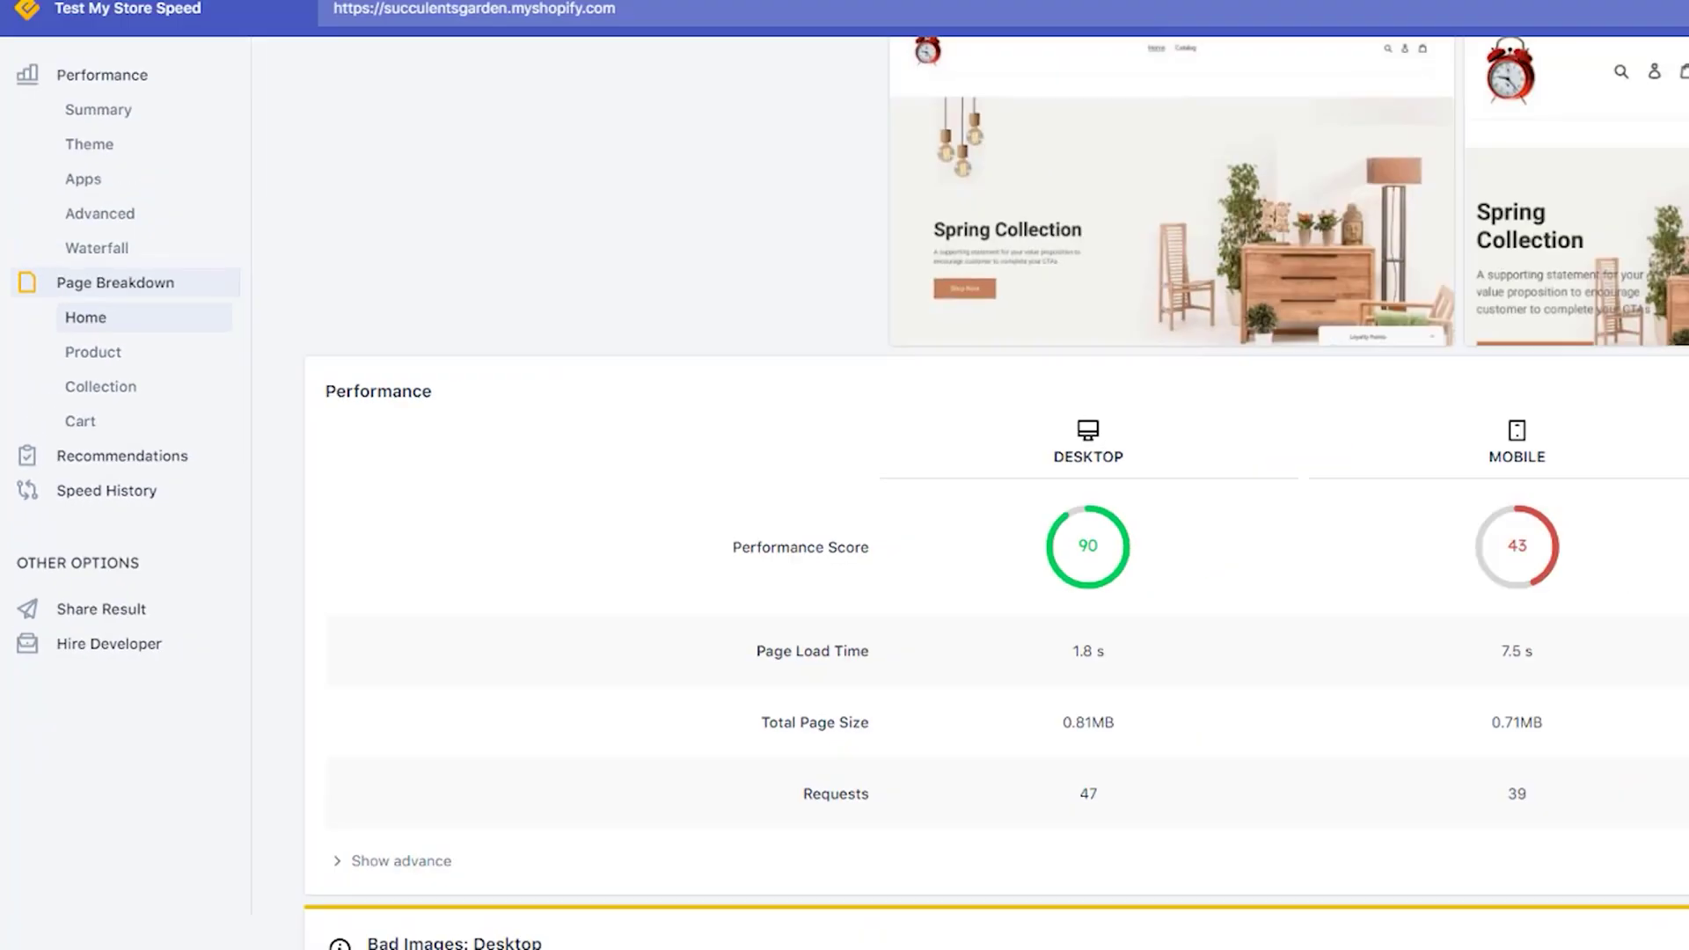
- Open Speed History and scroll to the Compare Performance table of the two 7/17/2020 runs
click(485, 504)
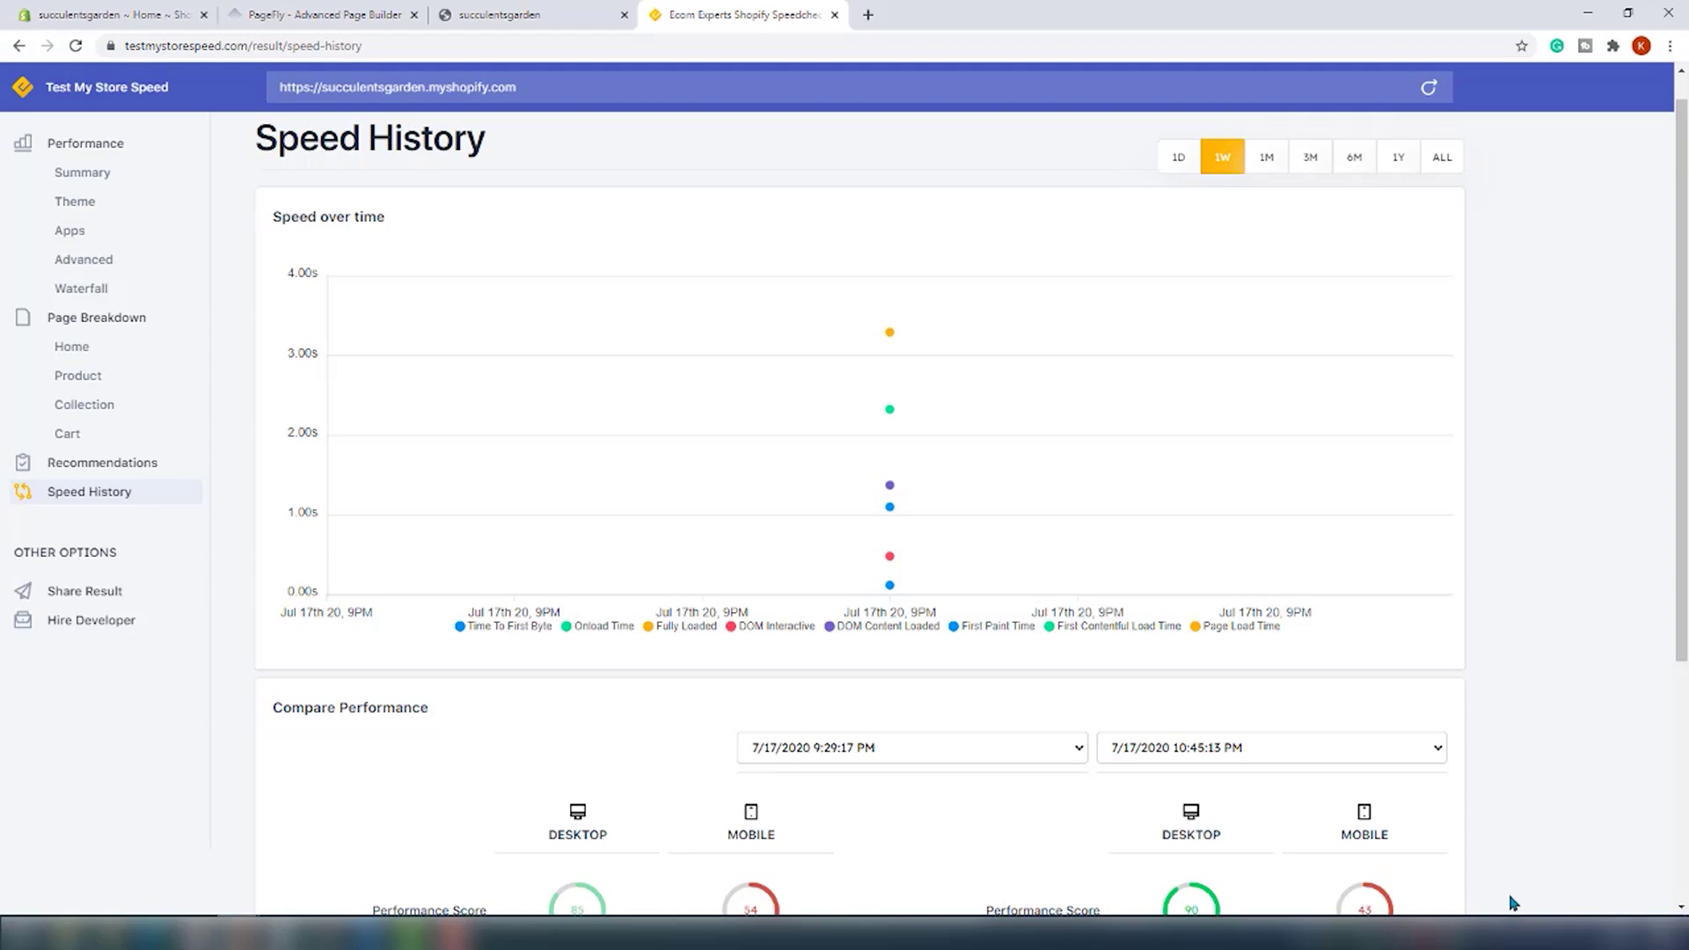
scroll(1474, 710, down, 4)
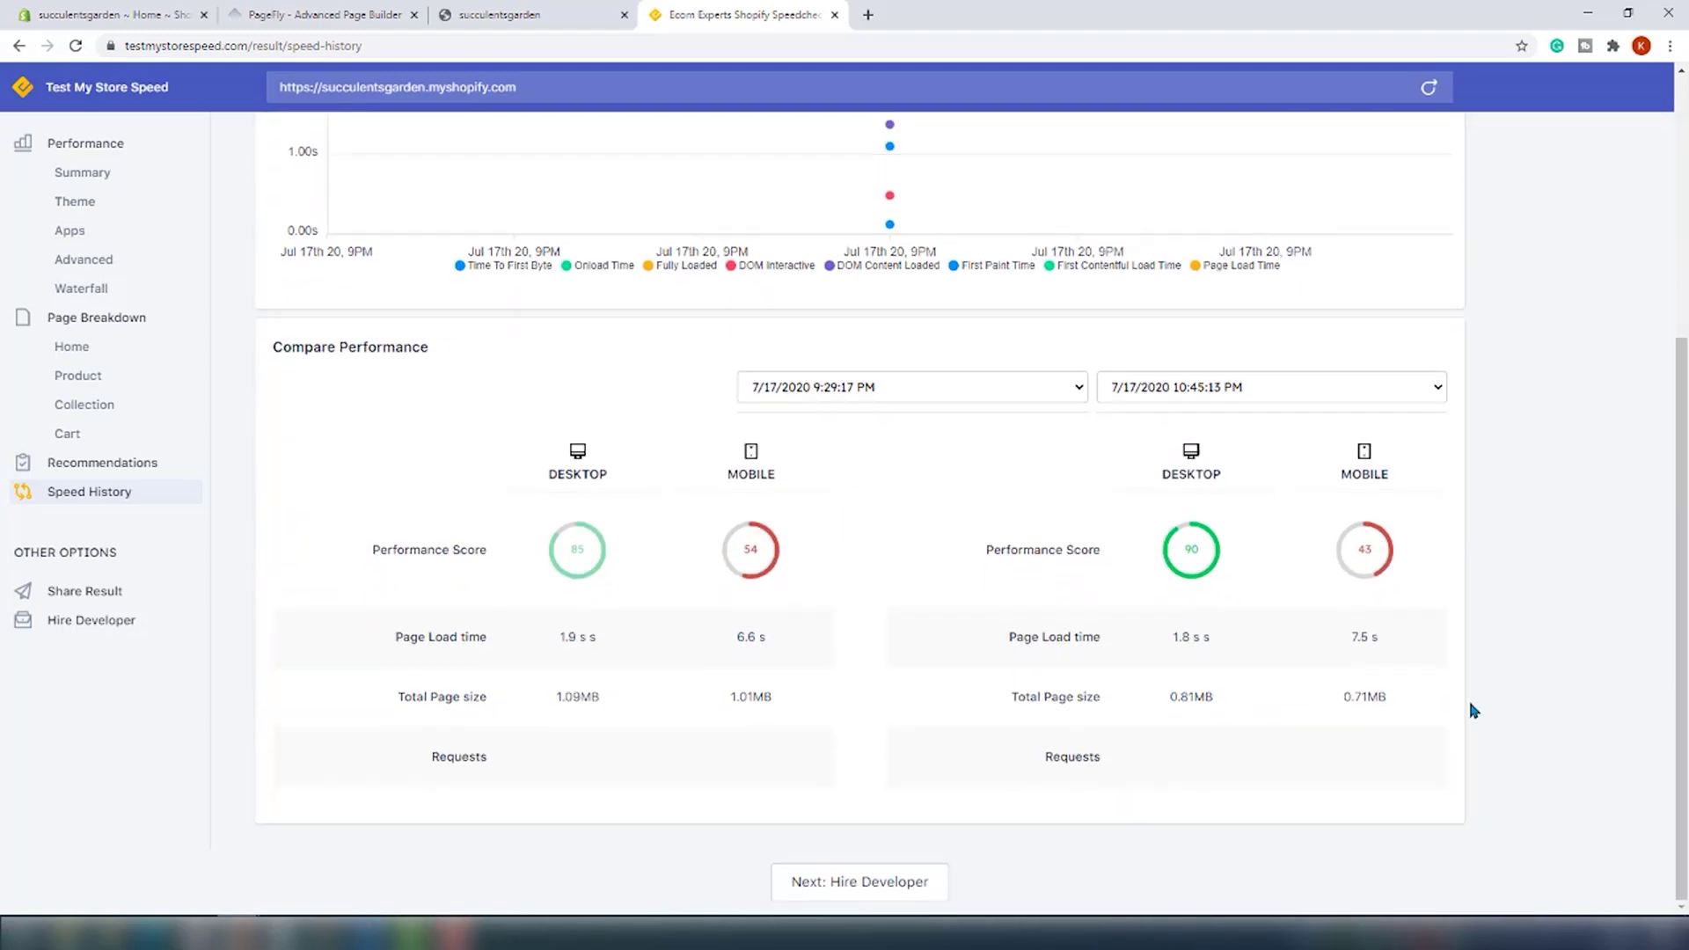